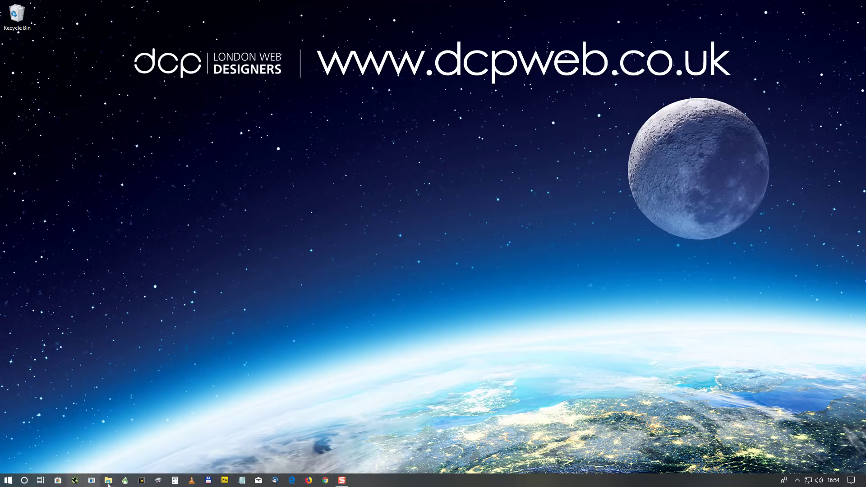
# Turn on 'Automatically hide the taskbar in desktop mode' in Taskbar settings, then close Settings.
pyautogui.rightClick(463, 484)
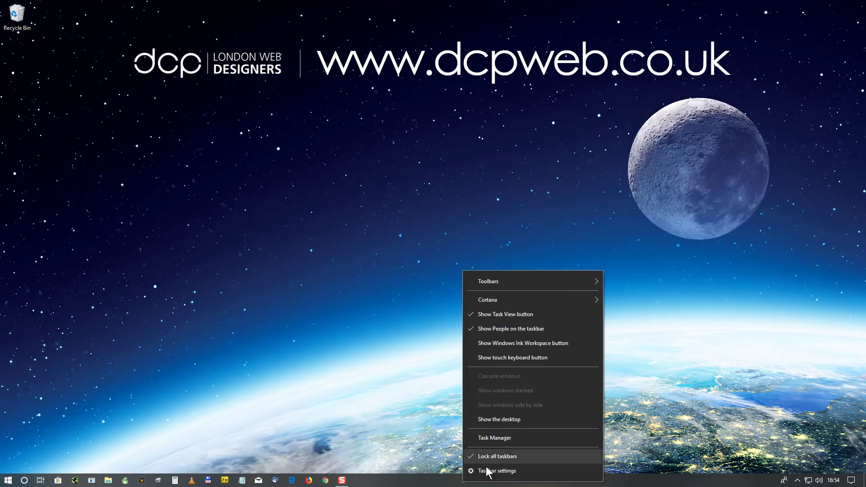
pyautogui.click(494, 471)
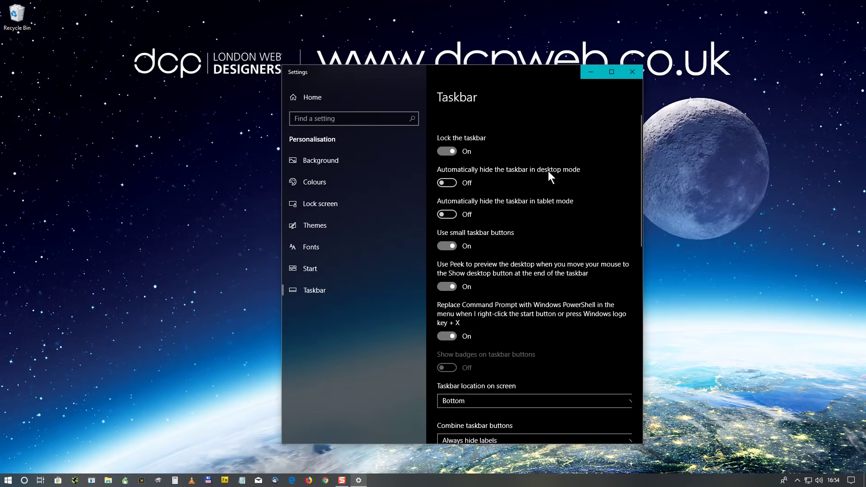
pyautogui.click(443, 183)
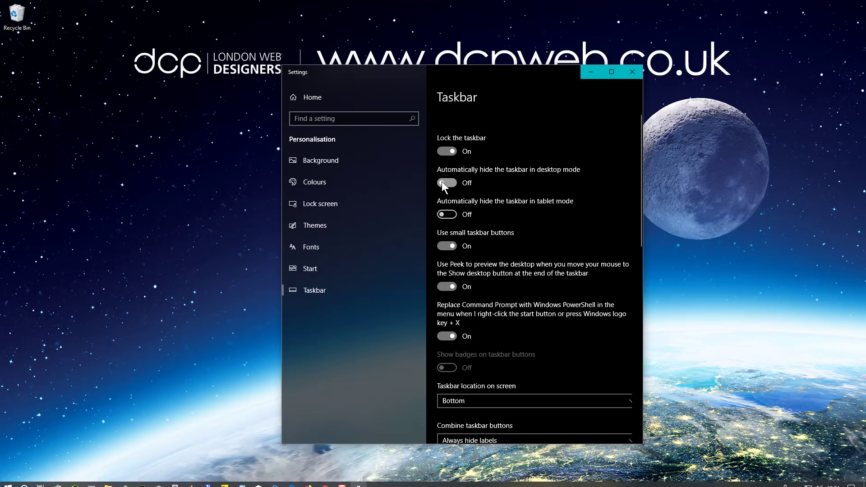
pyautogui.click(632, 72)
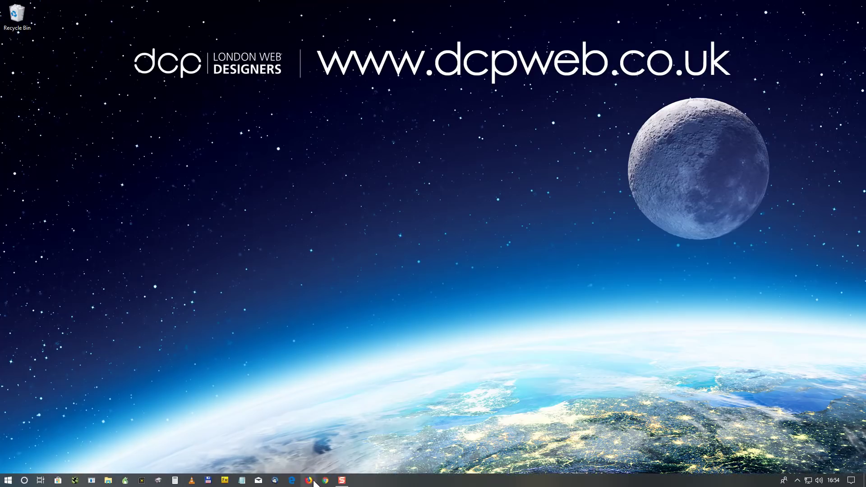
# Launch Chrome maximised and load bbc.co, scrolling the BBC homepage briefly.
pyautogui.click(328, 480)
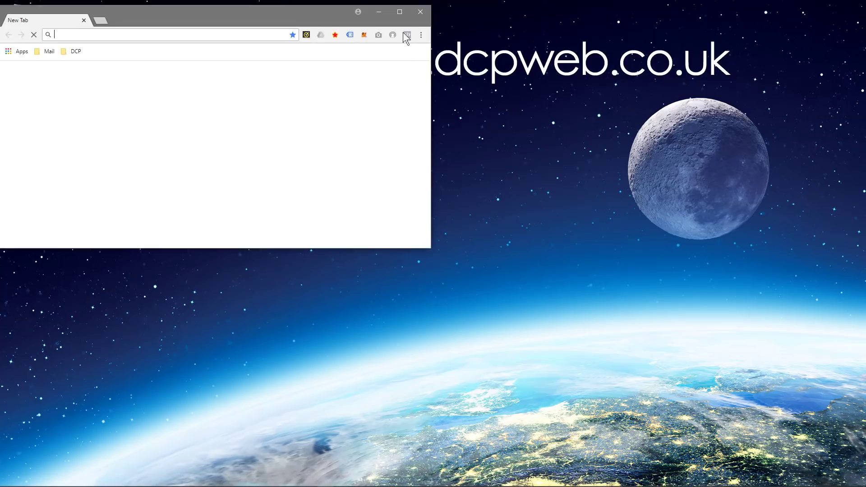
pyautogui.doubleClick(399, 8)
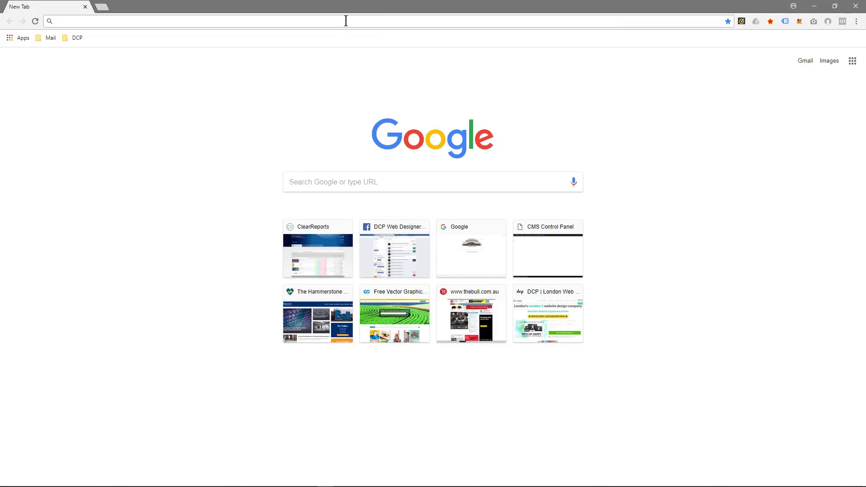
pyautogui.write('bbc.co.')
pyautogui.press('Return')
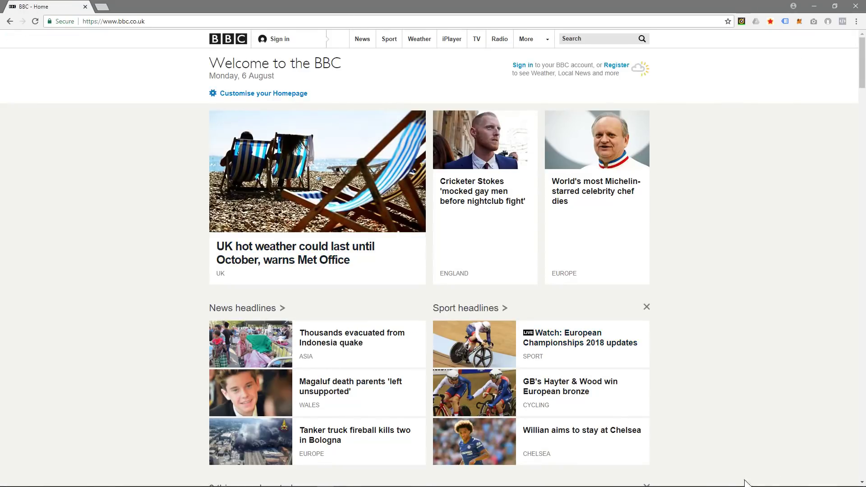
pyautogui.scroll(-5, 743, 423)
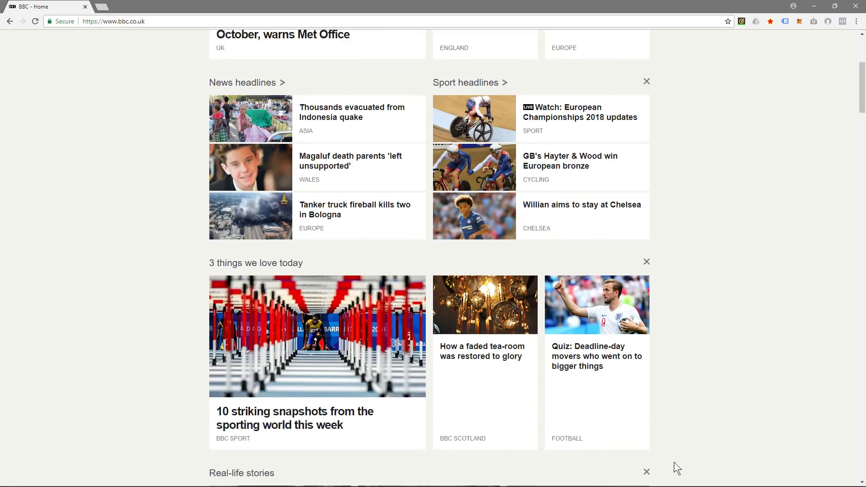
pyautogui.scroll(5, 707, 460)
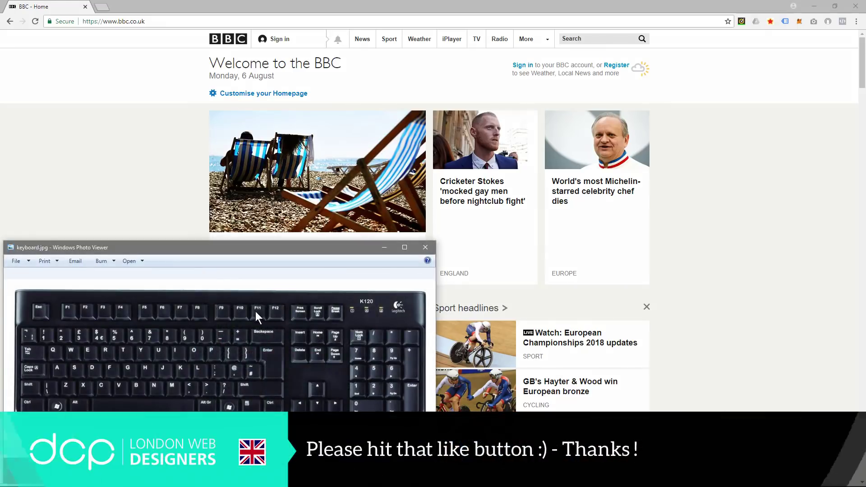
pyautogui.scroll(2, 260, 311)
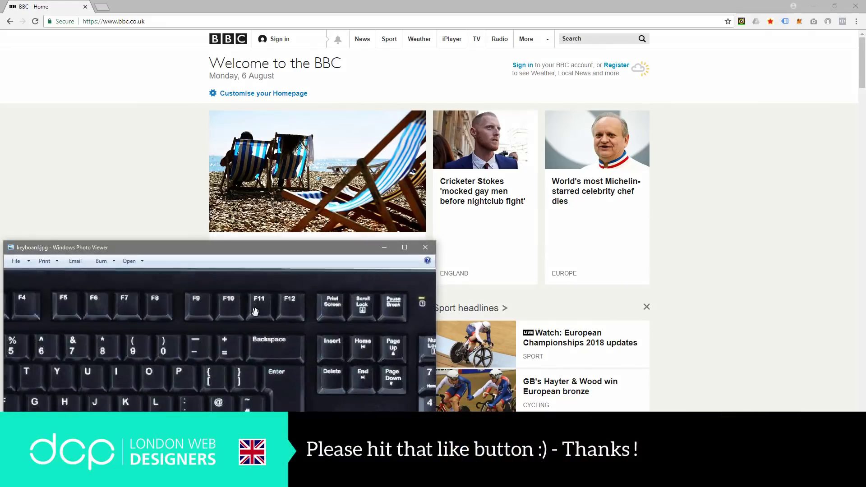
pyautogui.click(424, 248)
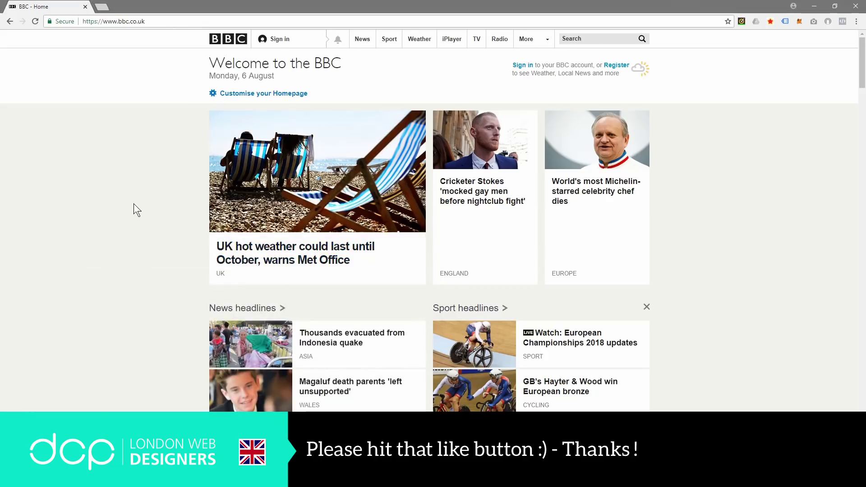
pyautogui.press('F11')
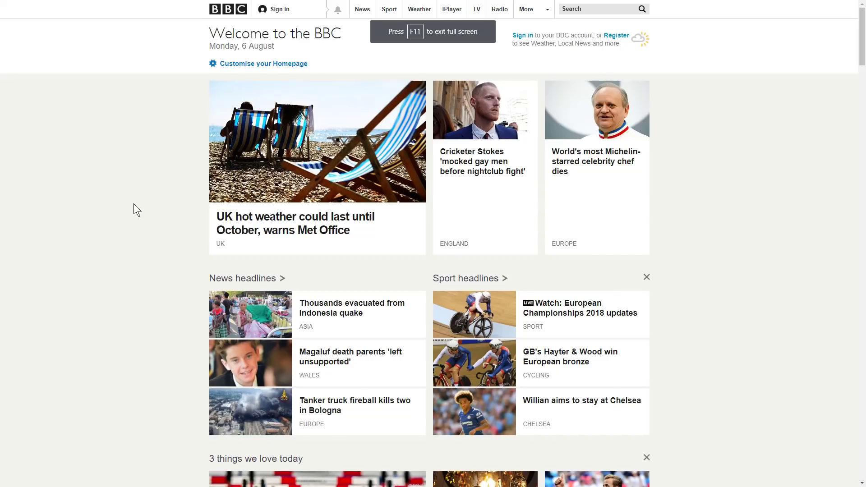
pyautogui.scroll(-9, 133, 204)
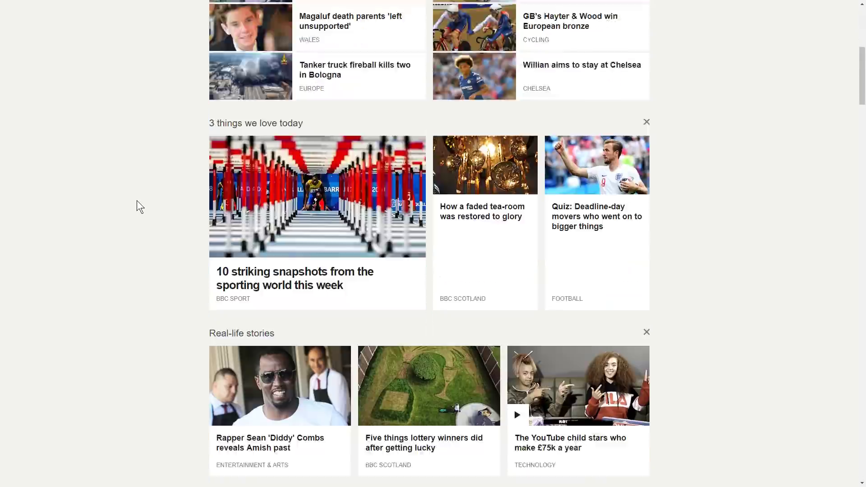
pyautogui.scroll(9, 139, 199)
pyautogui.scroll(-14, 143, 194)
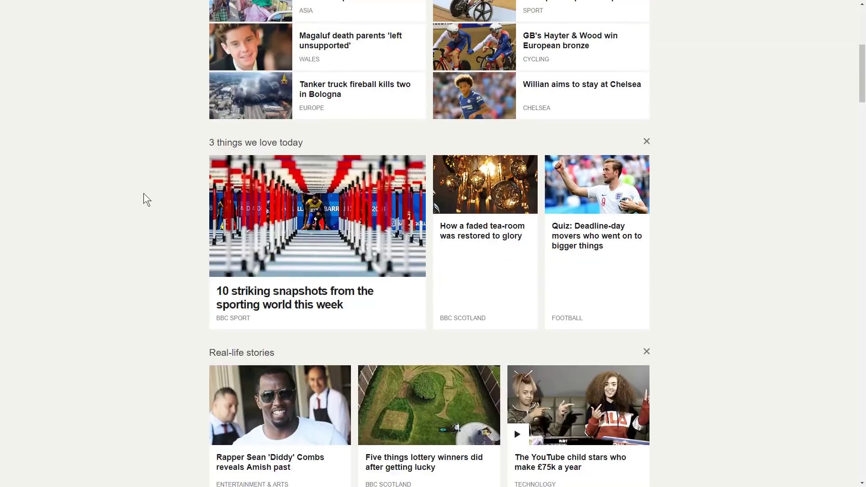
pyautogui.scroll(13, 143, 194)
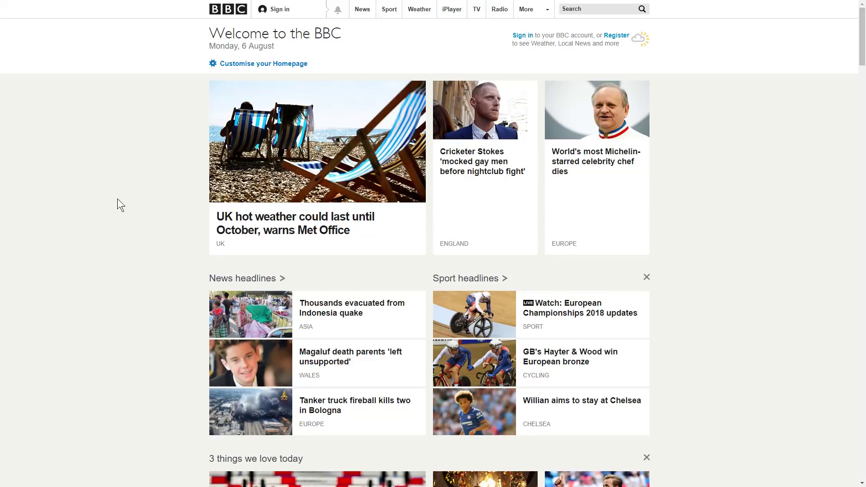
pyautogui.press('F11')
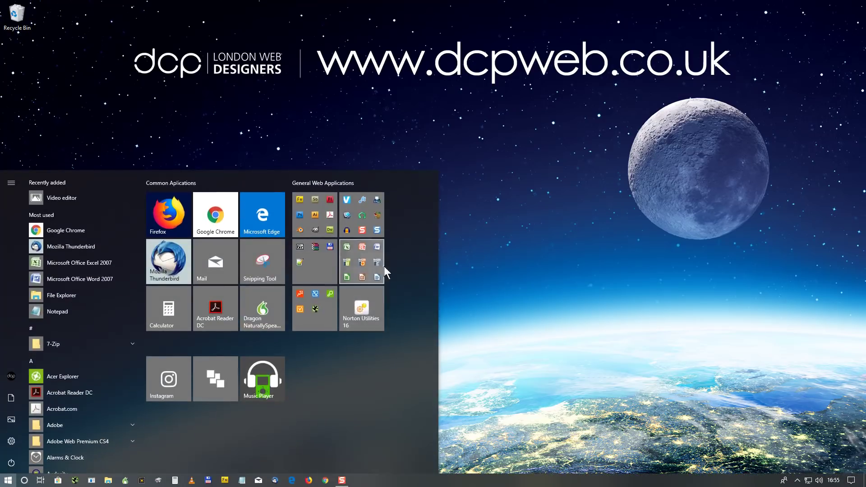
# Launch LibreOffice Calc from the Office folder and maximise its blank spreadsheet.
pyautogui.click(381, 272)
pyautogui.click(329, 406)
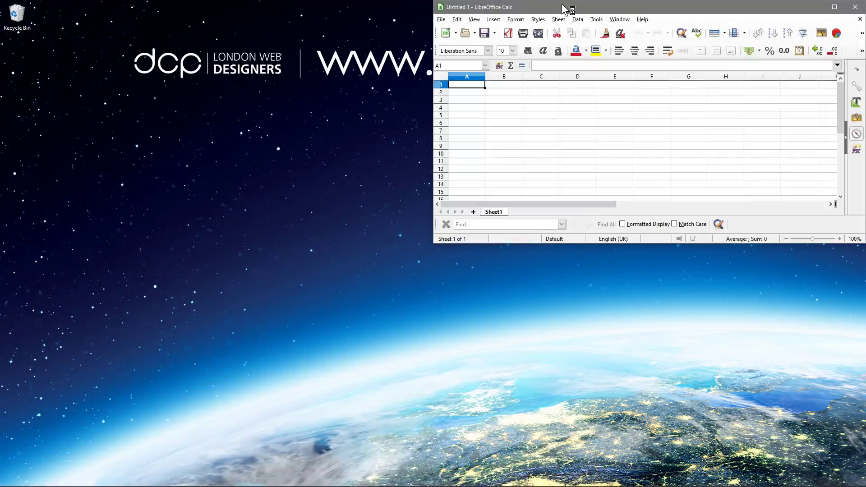
pyautogui.doubleClick(566, 8)
# Launch LibreOffice Writer from the Start menu's Office folder and maximise its blank document.
pyautogui.click(8, 480)
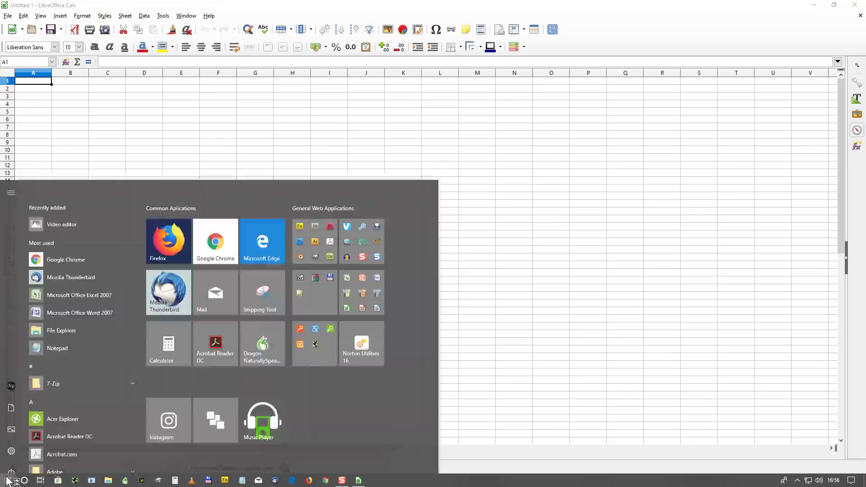
pyautogui.click(343, 266)
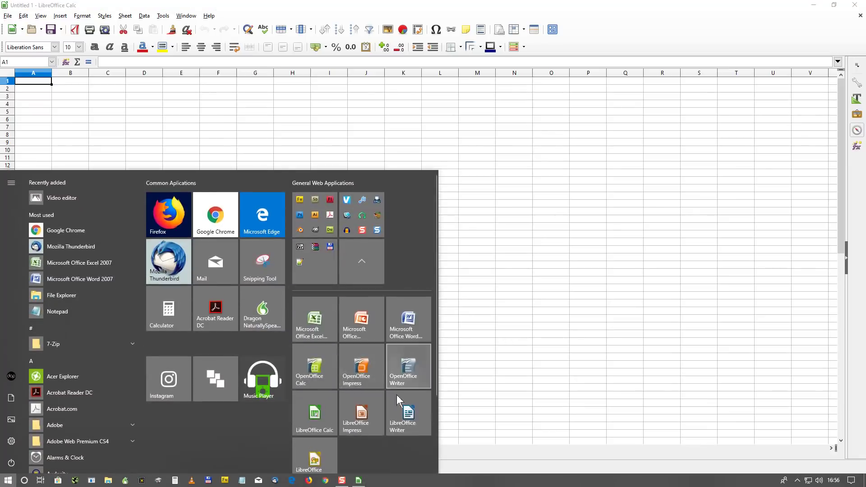
pyautogui.click(418, 416)
pyautogui.doubleClick(573, 248)
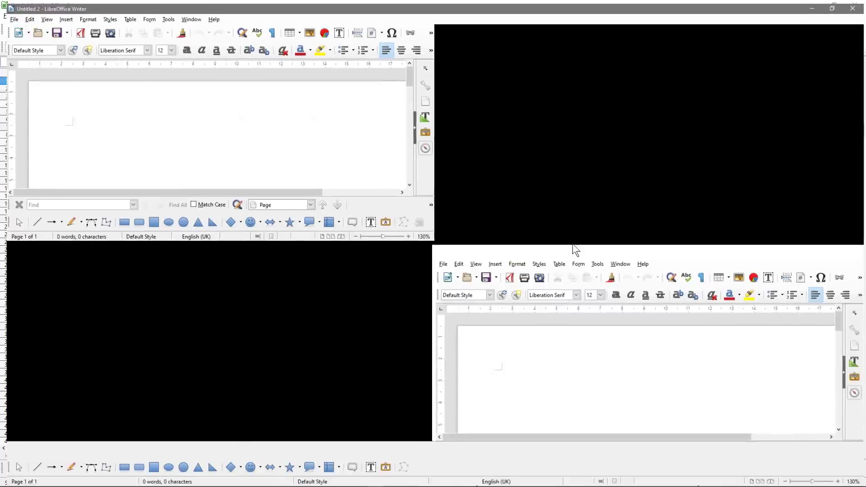
pyautogui.moveTo(319, 483)
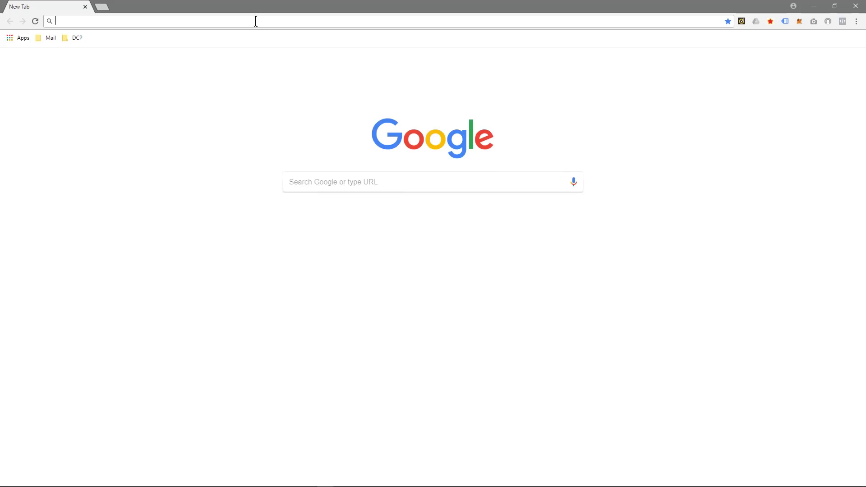
# Open uk.finance.yahoo.com in Chrome from the 'yahoo' address suggestion.
pyautogui.click(255, 21)
pyautogui.write('yahoo')
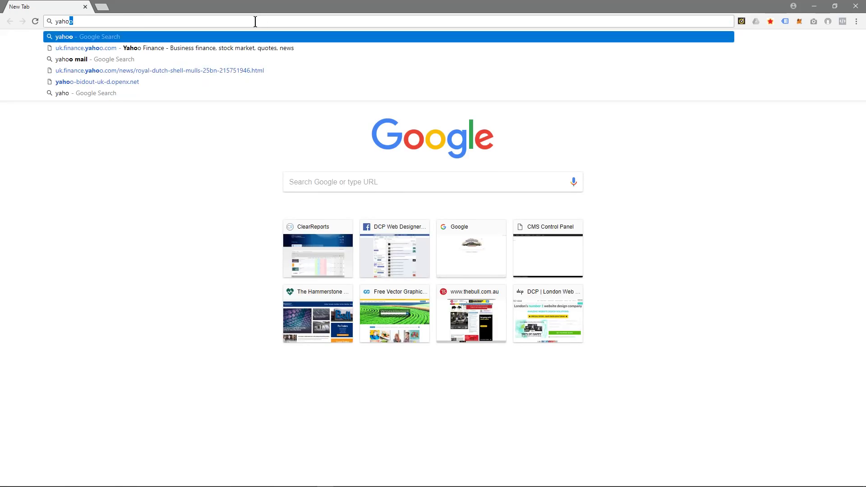
pyautogui.press('Down')
pyautogui.press('Return')
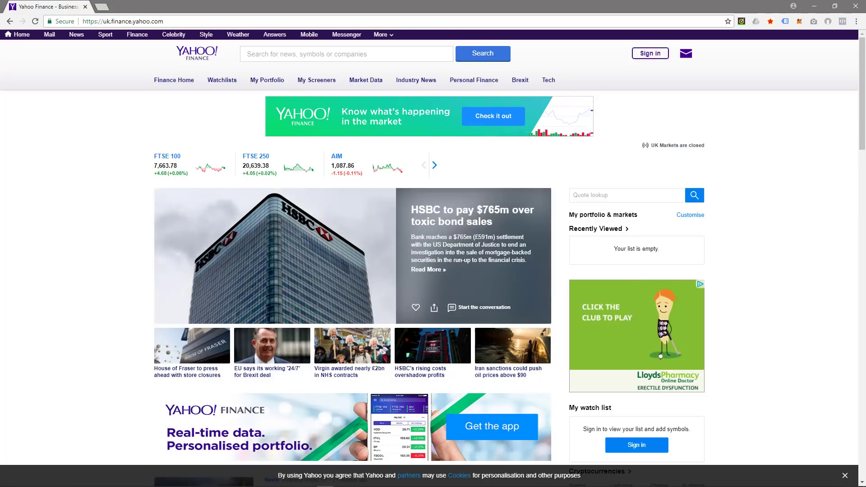
# Bring up the keyboard photo viewer, reposition and zoom the image, then minimise it.
pyautogui.hotkey('alt', 'Tab')
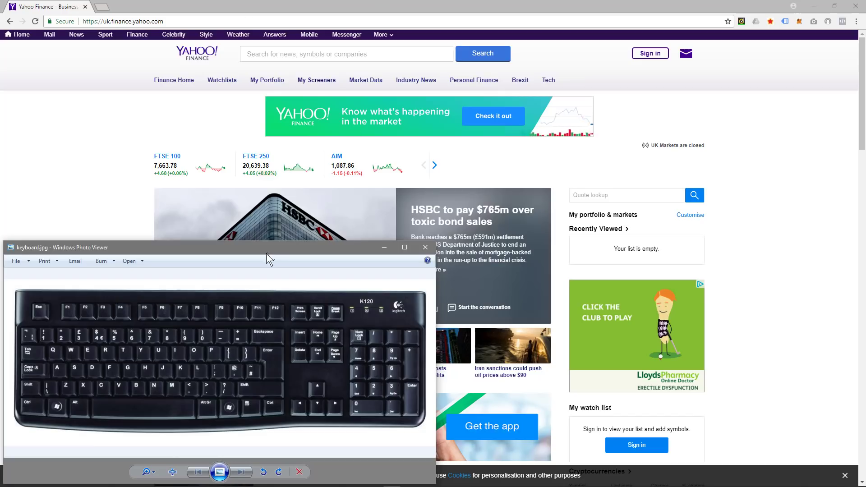
pyautogui.moveTo(266, 253); pyautogui.dragTo(266, 235)
pyautogui.moveTo(326, 229); pyautogui.dragTo(487, 181)
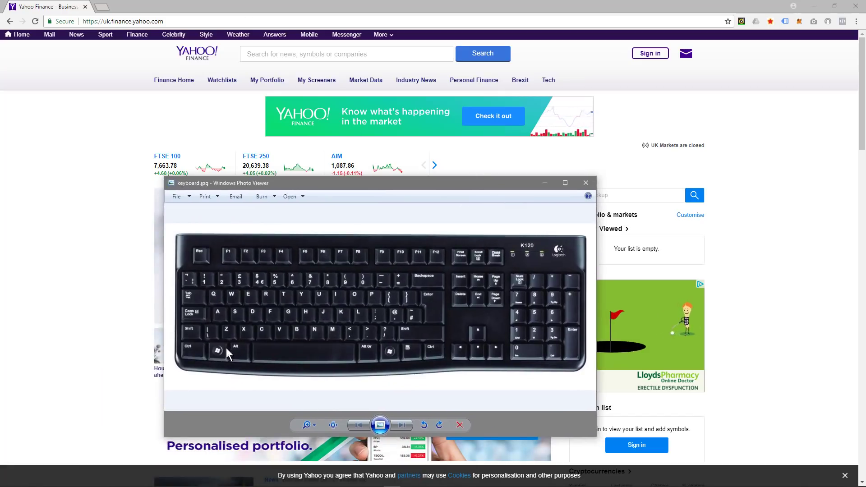
pyautogui.scroll(2, 210, 367)
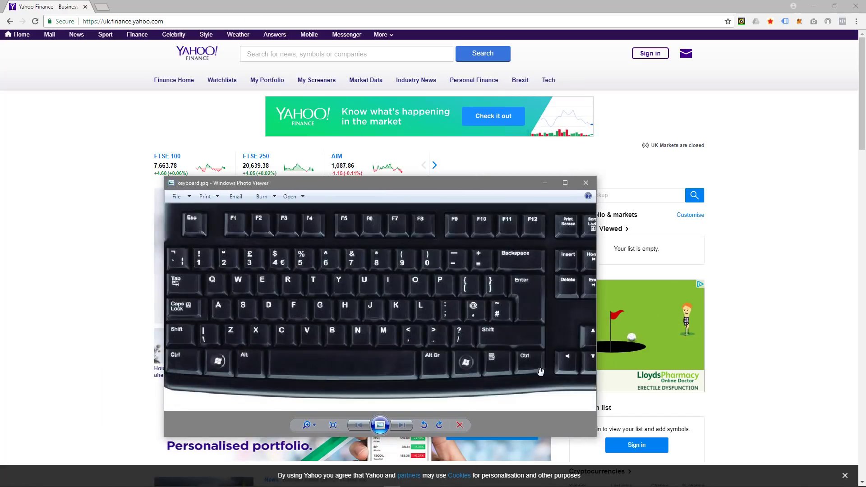
pyautogui.moveTo(578, 346); pyautogui.dragTo(546, 347)
pyautogui.scroll(-3, 426, 371)
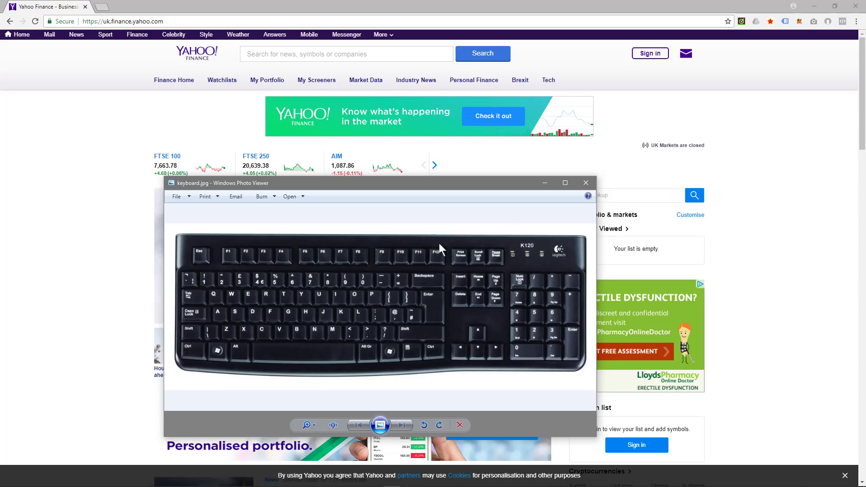
pyautogui.click(545, 182)
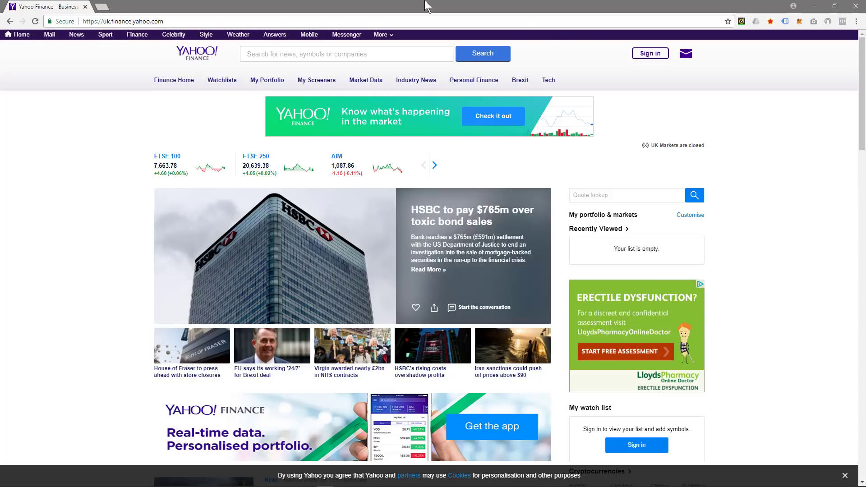
pyautogui.press('super+Left')
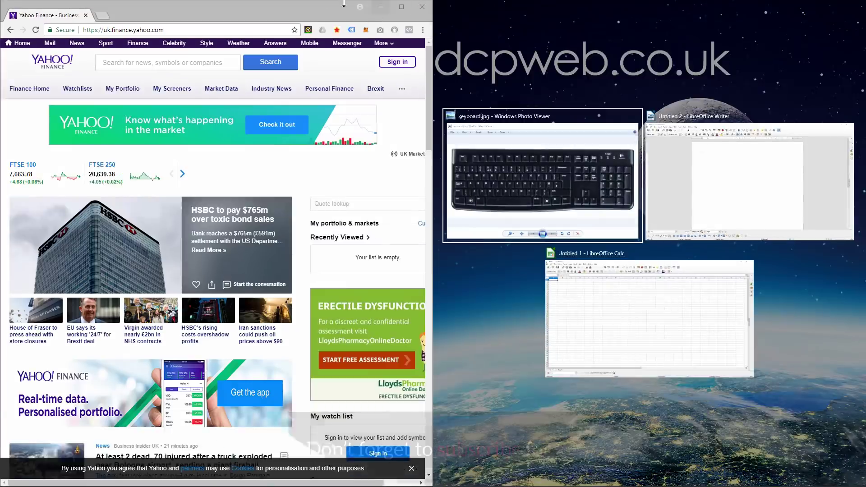
pyautogui.click(306, 11)
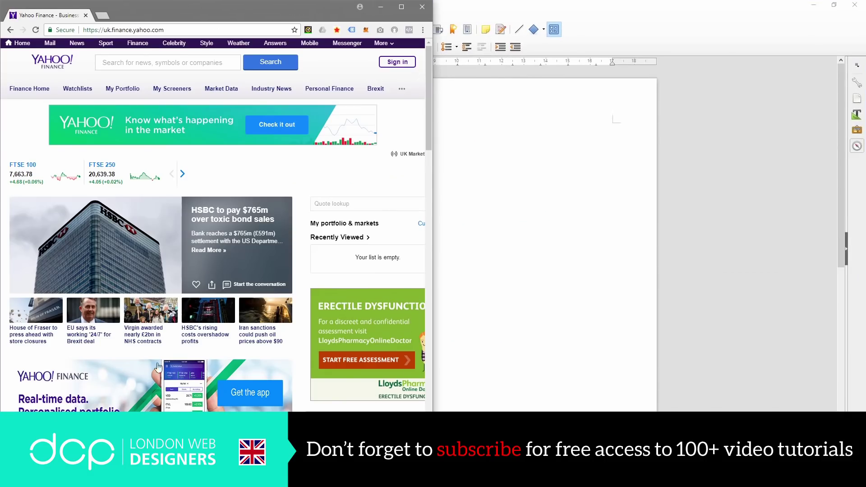
pyautogui.doubleClick(516, 6)
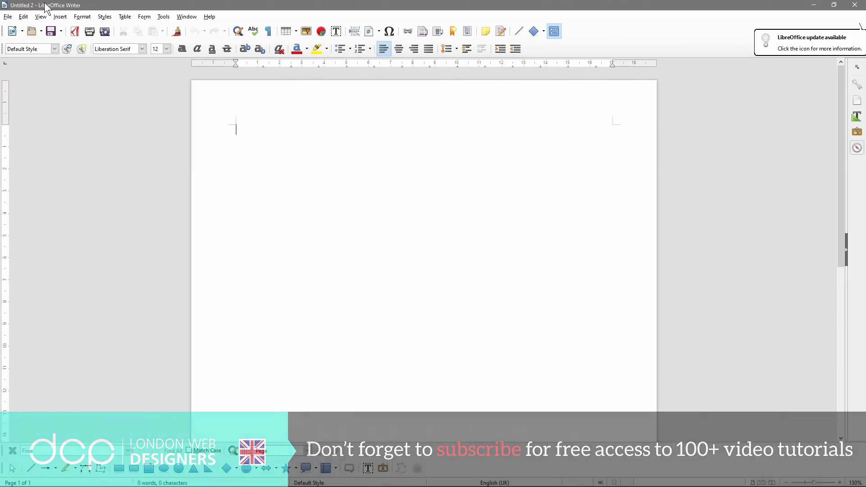
pyautogui.doubleClick(343, 6)
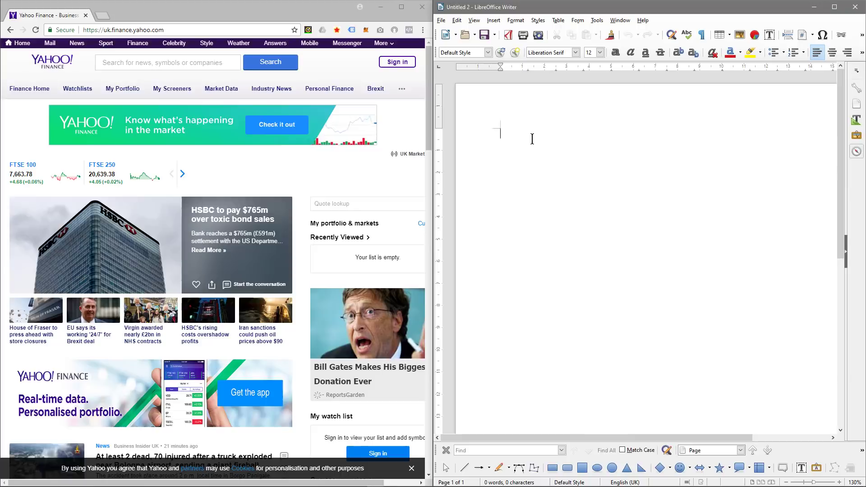
pyautogui.scroll(-9, 218, 262)
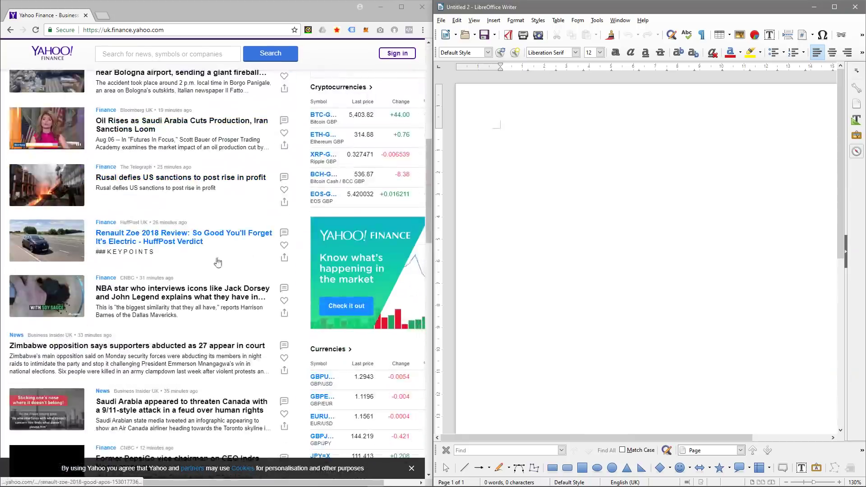
pyautogui.scroll(-14, 218, 261)
pyautogui.scroll(18, 218, 261)
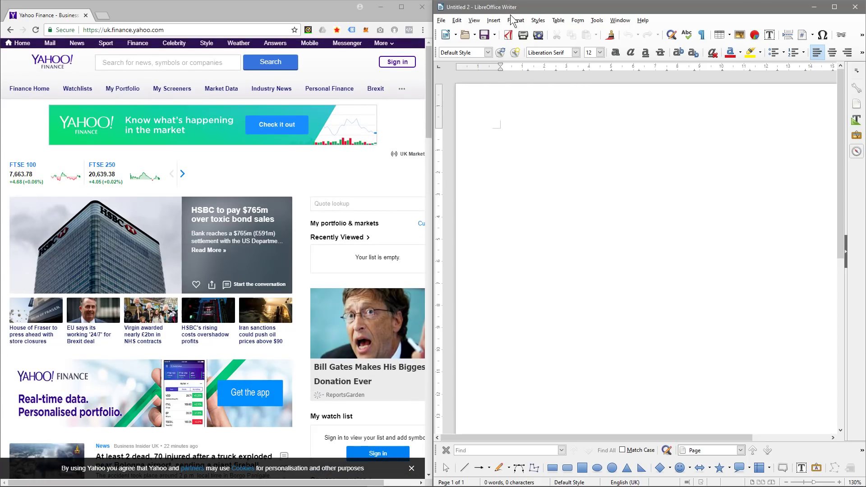
# Snap Writer into the top-right quarter and Calc into the bottom-right quarter.
pyautogui.press('super+Up')
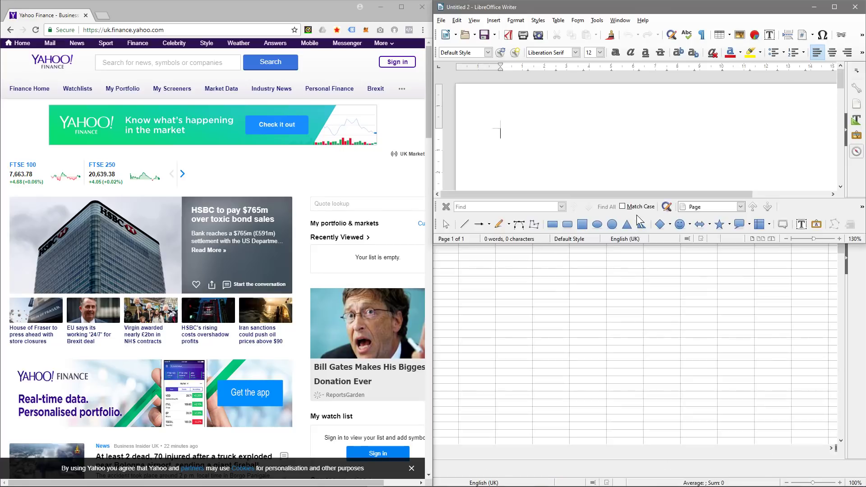
pyautogui.click(563, 99)
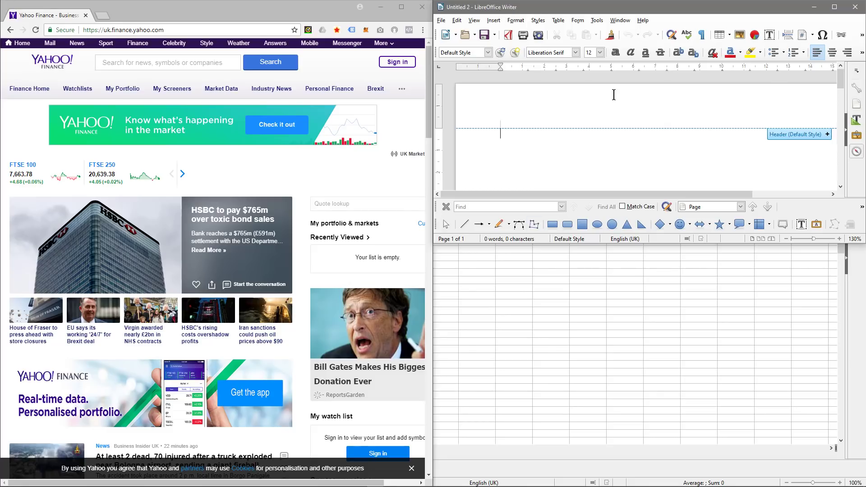
pyautogui.click(600, 280)
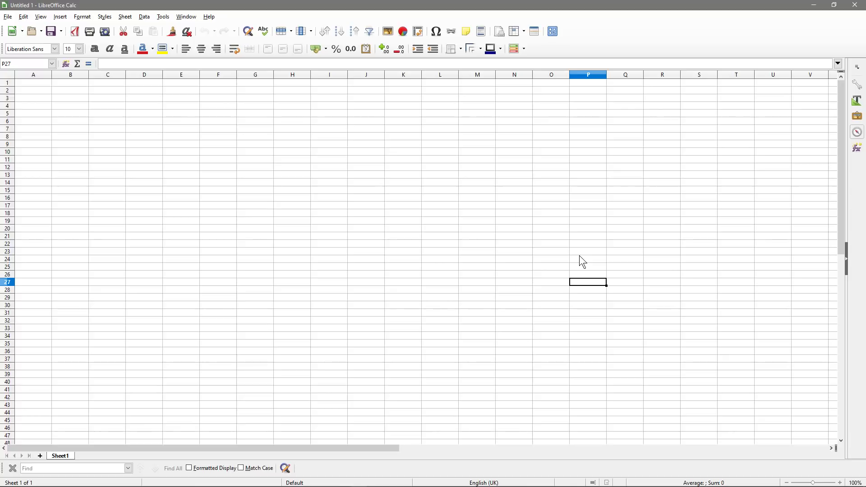
pyautogui.press('super+Right')
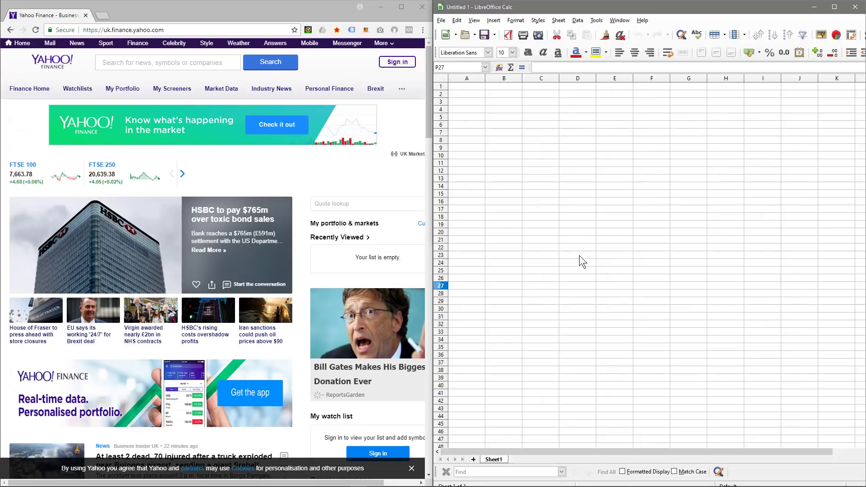
pyautogui.press('super+Down')
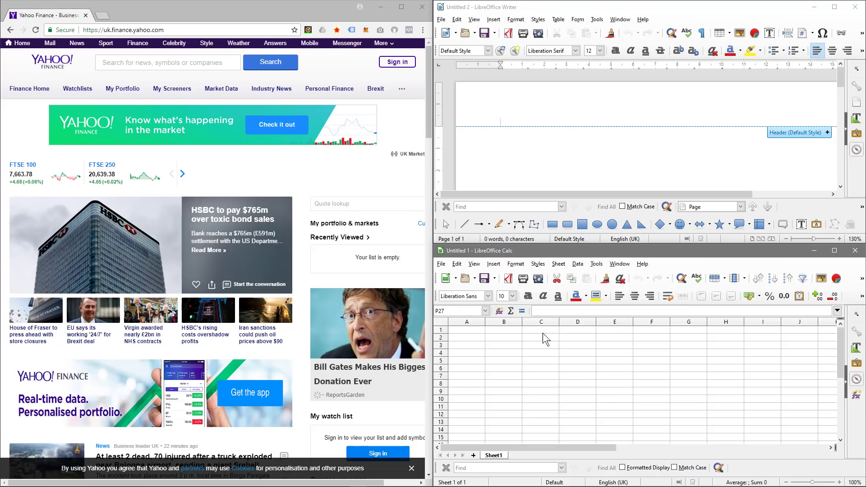
# Switch between the Calc sheet at cells A2 and A1, Writer, and Chrome.
pyautogui.click(471, 337)
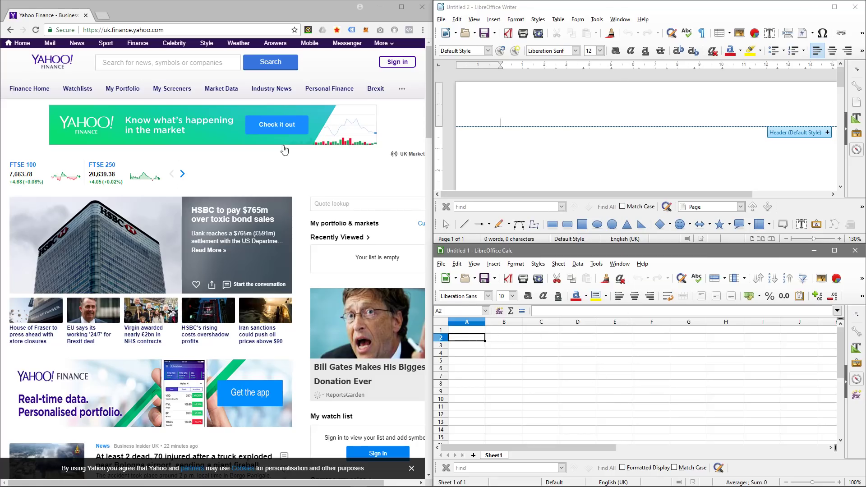
pyautogui.click(523, 158)
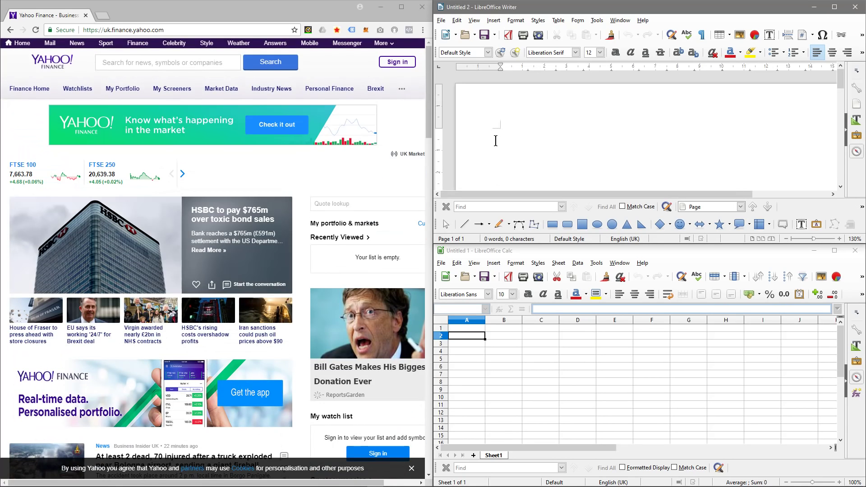
pyautogui.click(465, 329)
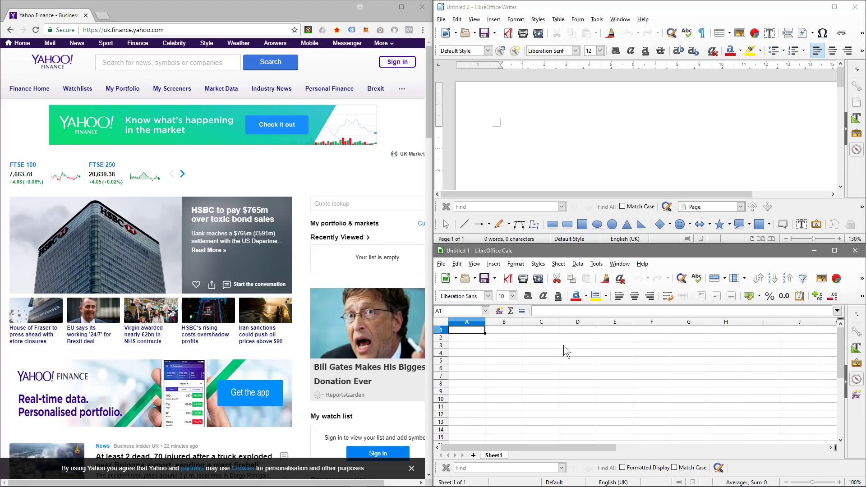
pyautogui.click(267, 8)
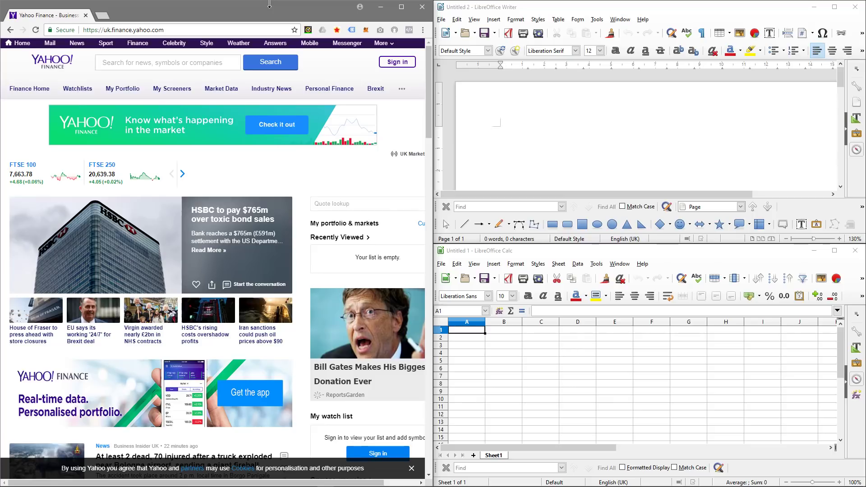
# Snap Chrome top-left and place the keyboard photo viewer bottom-left via Snap Assist.
pyautogui.press('super+Up')
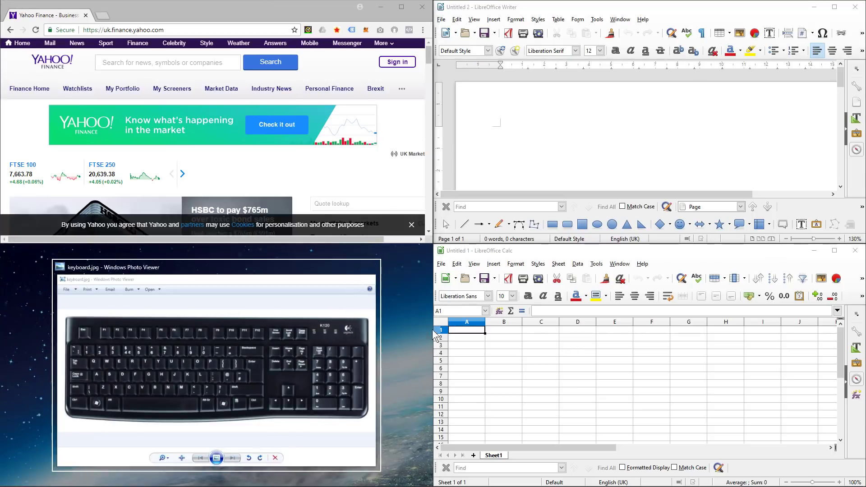
pyautogui.click(277, 267)
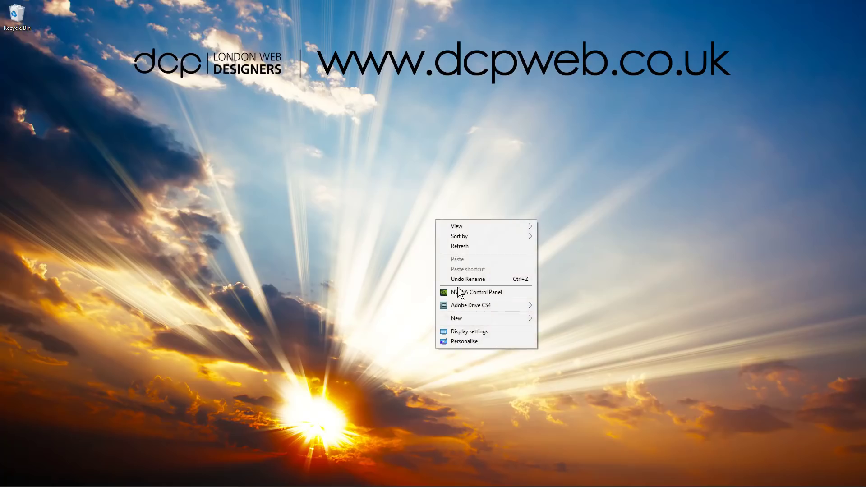
# Open Personalise > Colours, set a yellow gold accent and preview it on Start.
pyautogui.click(458, 341)
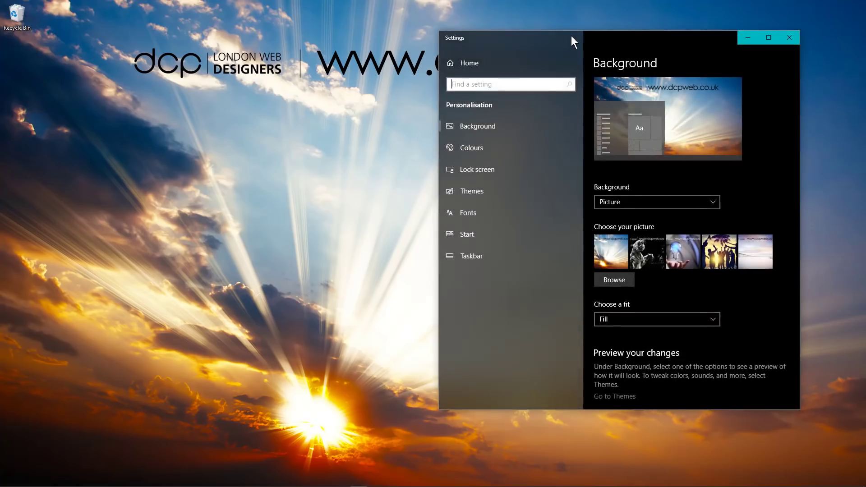
pyautogui.moveTo(570, 36); pyautogui.dragTo(388, 67)
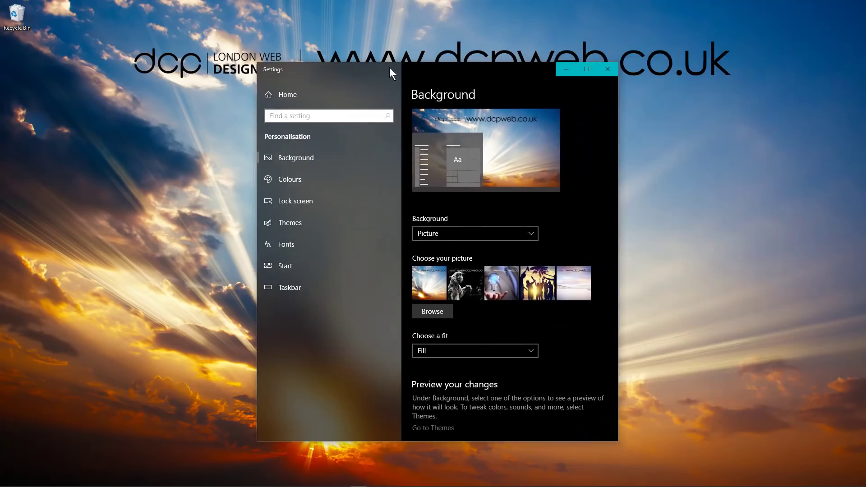
pyautogui.click(291, 178)
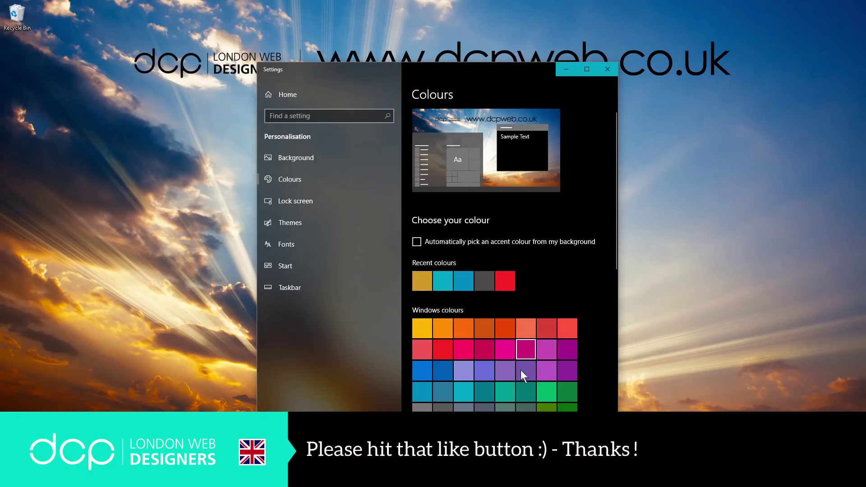
pyautogui.click(425, 331)
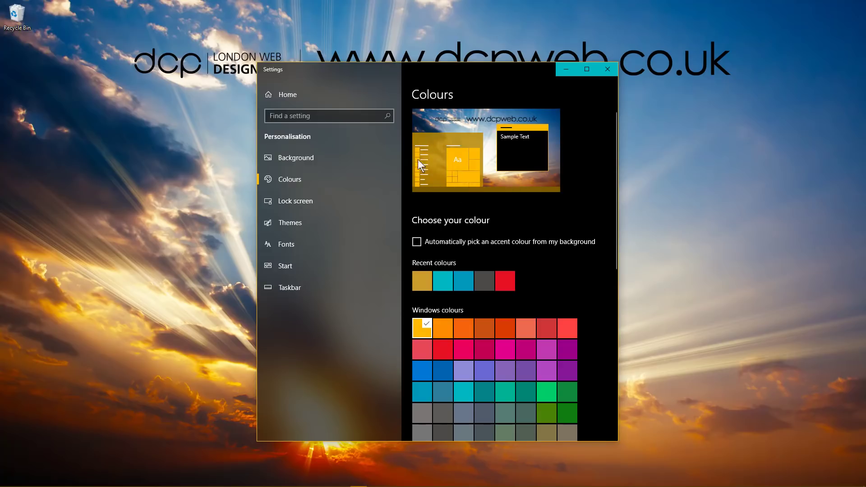
pyautogui.moveTo(461, 69); pyautogui.dragTo(545, 61)
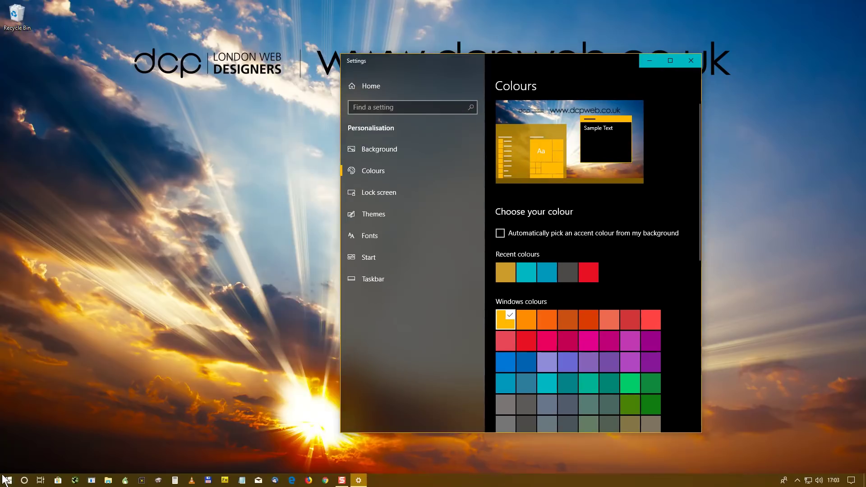
pyautogui.click(9, 480)
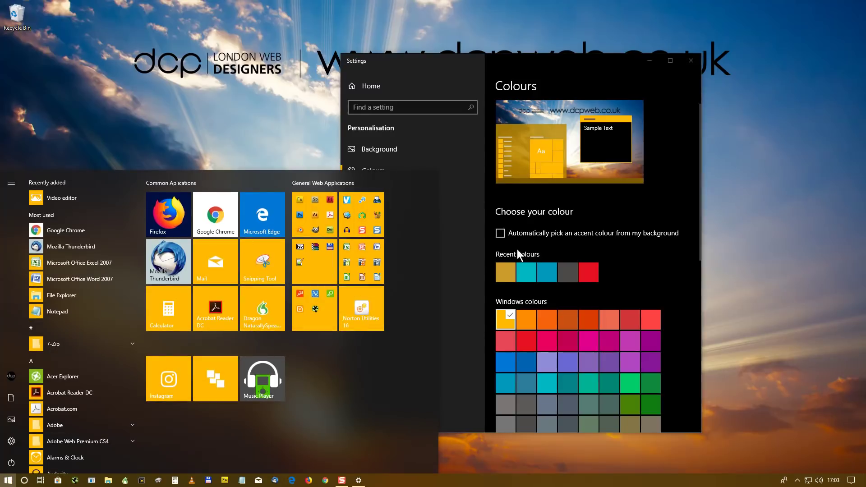
# Preview the recent teal accent on Start, then switch the accent to Overcast grey.
pyautogui.click(530, 273)
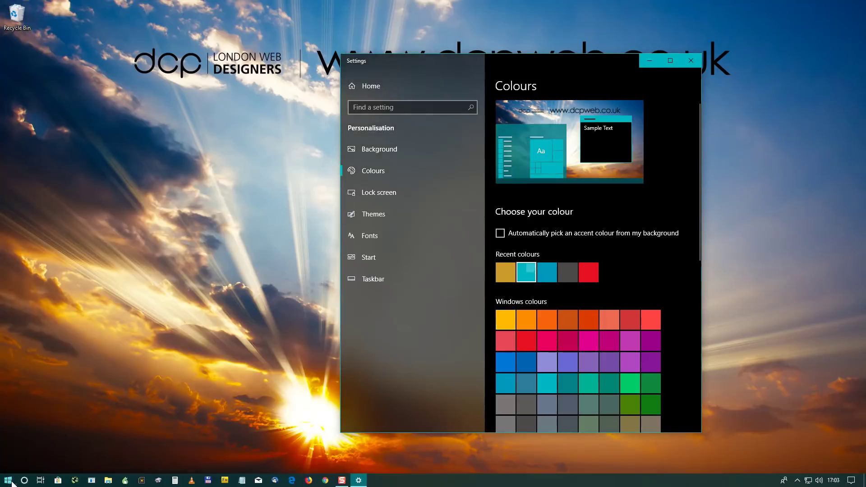
pyautogui.press('super')
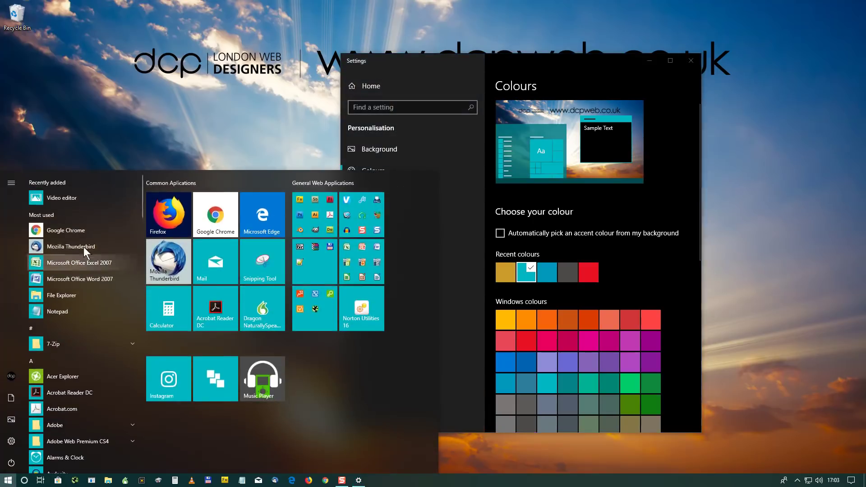
pyautogui.scroll(-3, 547, 245)
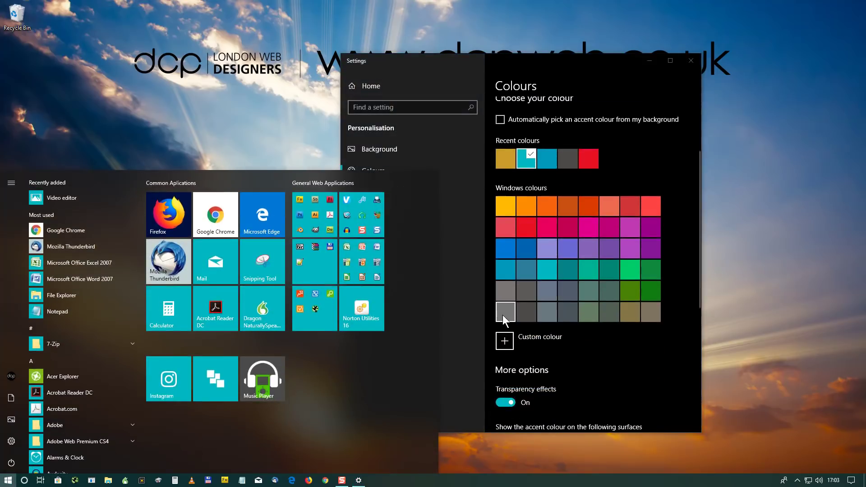
pyautogui.click(503, 315)
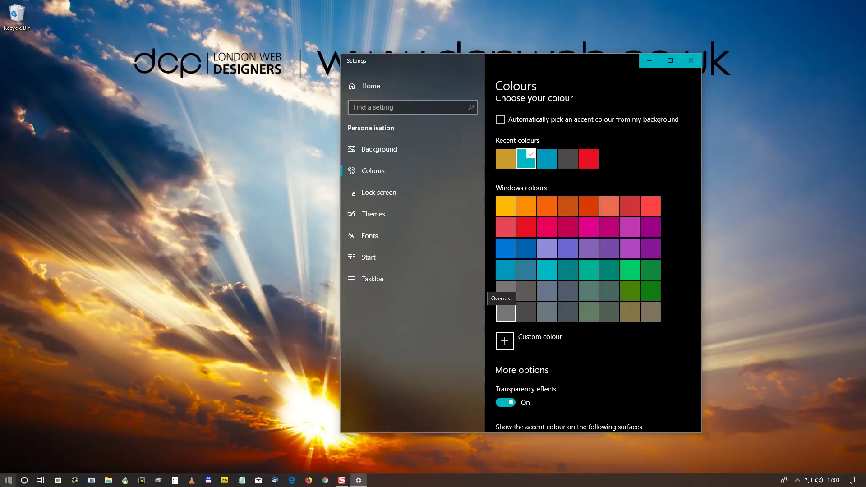
pyautogui.click(505, 313)
pyautogui.press('super')
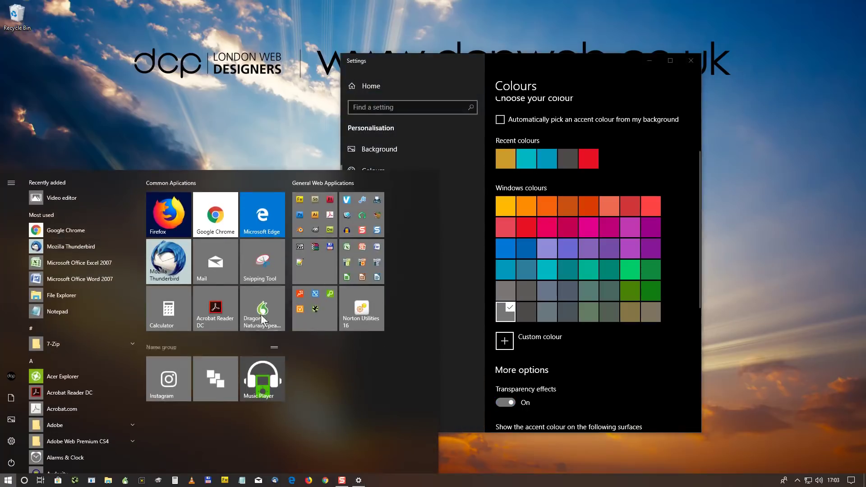
pyautogui.click(649, 166)
# Open the custom accent colour picker and cancel it without applying.
pyautogui.scroll(-2, 537, 198)
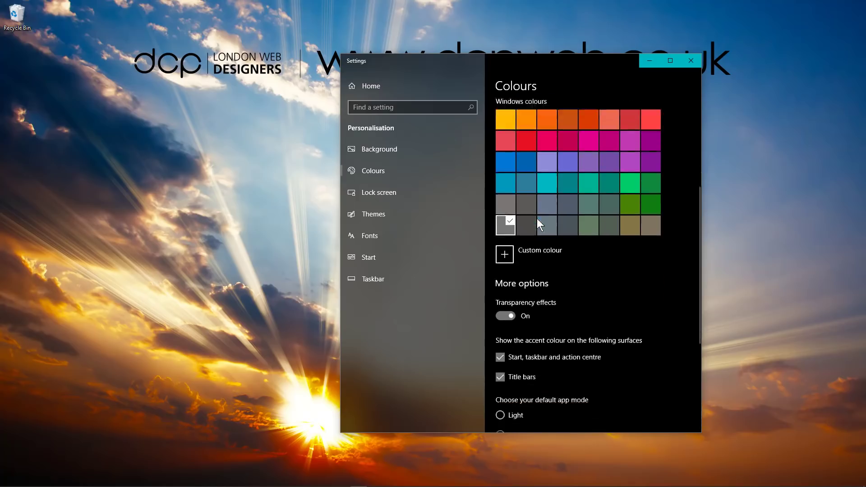
pyautogui.scroll(-2, 537, 220)
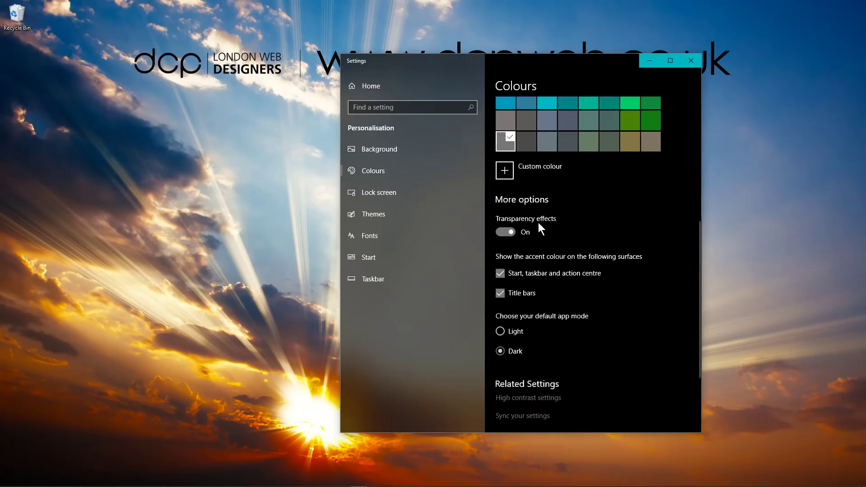
pyautogui.click(504, 172)
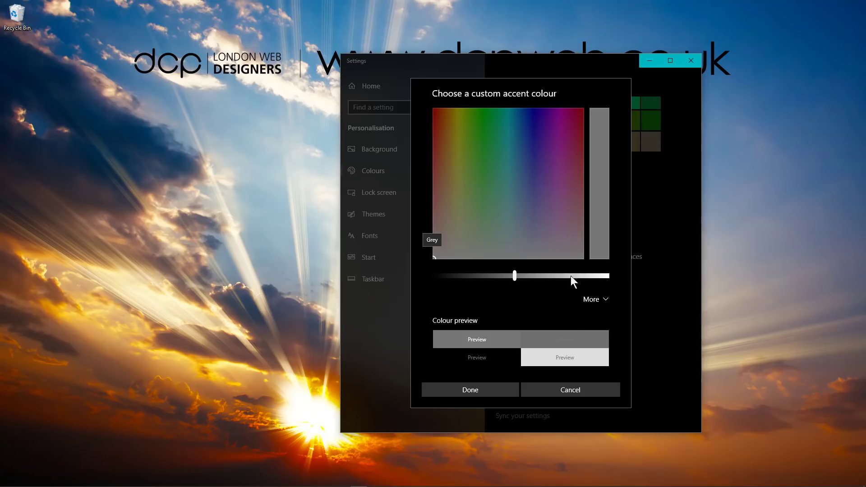
pyautogui.click(561, 392)
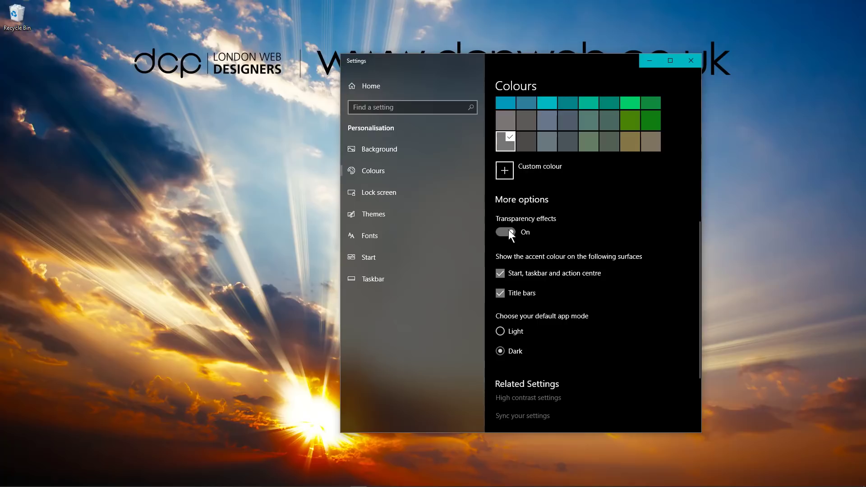
# Toggle transparency effects off and back on, leaving them enabled.
pyautogui.moveTo(566, 64); pyautogui.dragTo(628, 49)
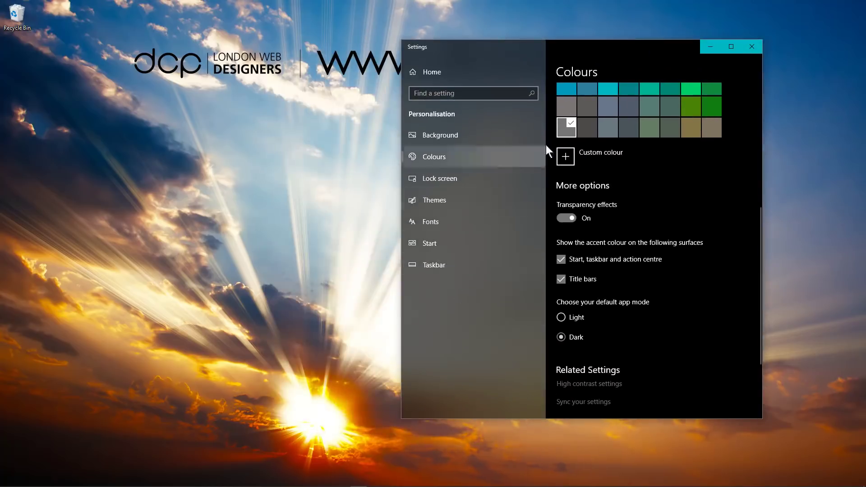
pyautogui.moveTo(612, 50); pyautogui.dragTo(488, 73)
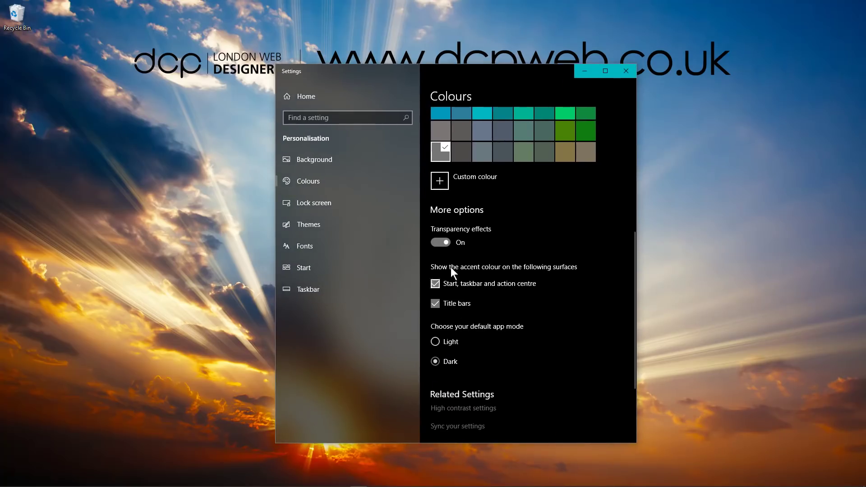
pyautogui.click(444, 243)
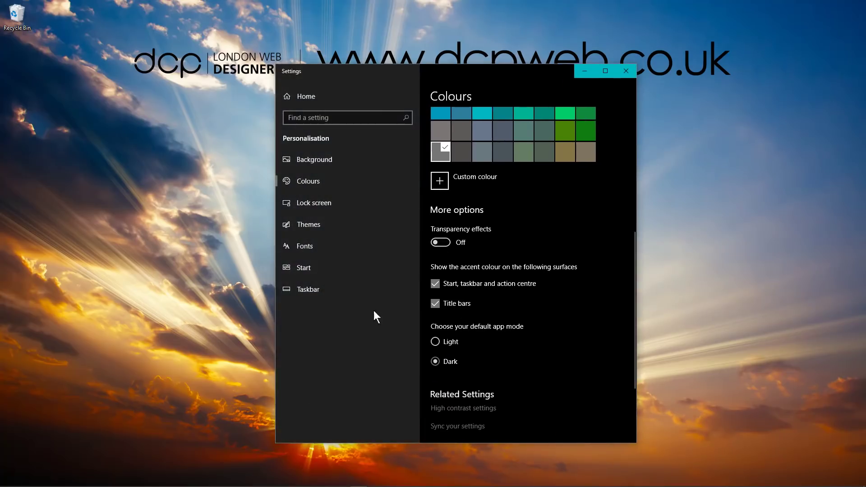
pyautogui.click(437, 242)
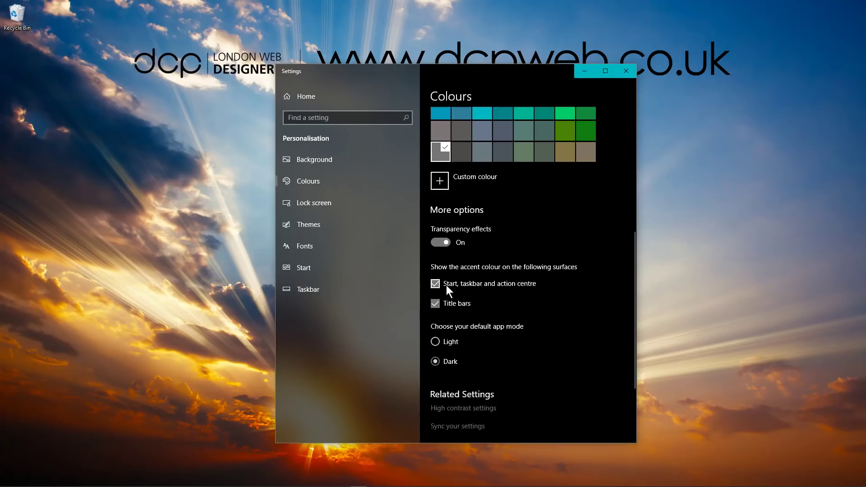
pyautogui.scroll(3, 476, 209)
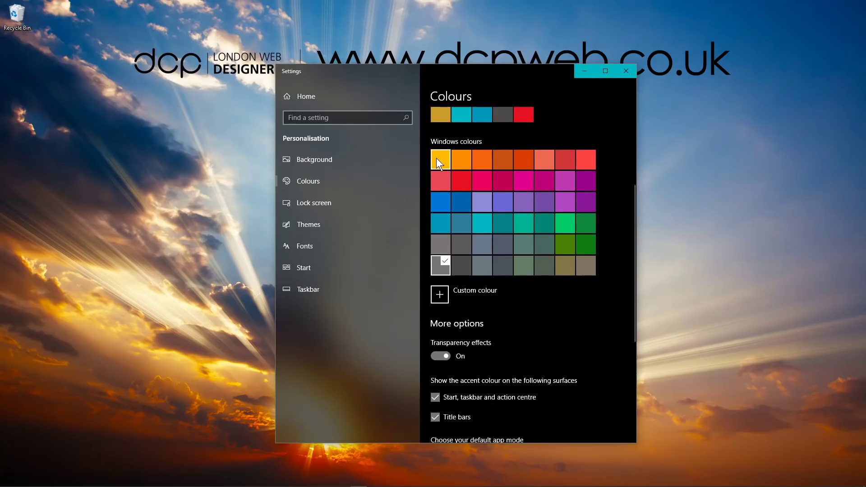
pyautogui.click(436, 158)
pyautogui.moveTo(532, 73); pyautogui.dragTo(593, 55)
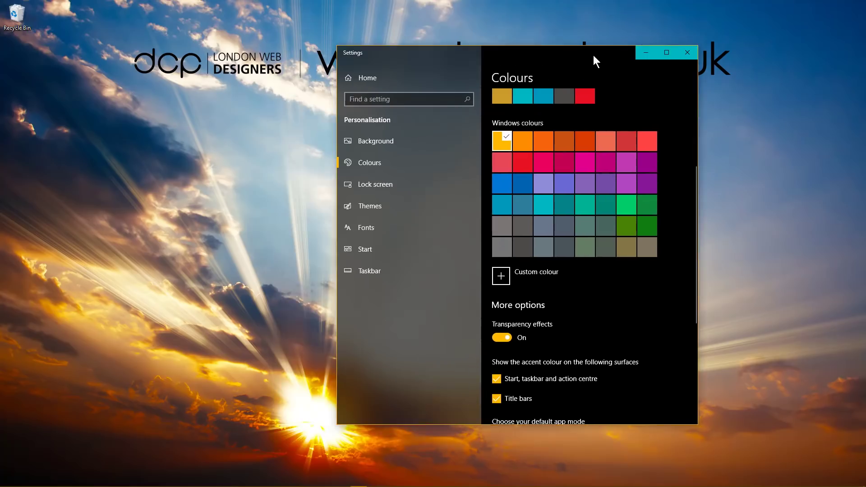
pyautogui.moveTo(460, 485)
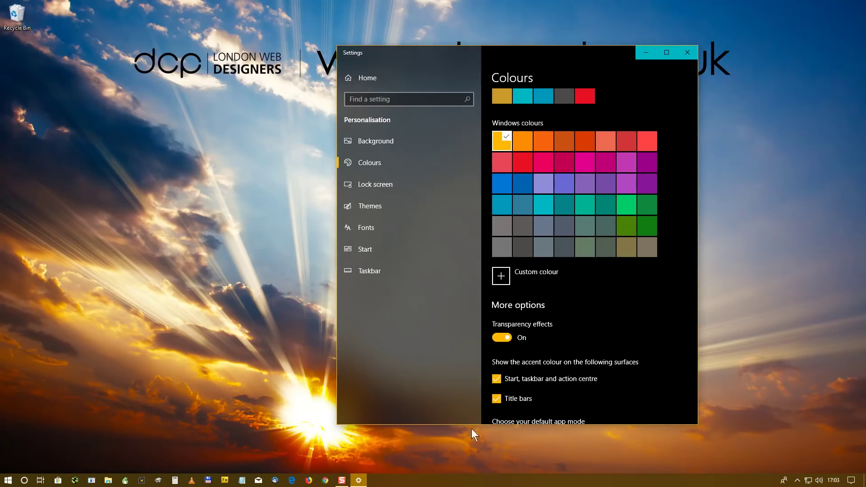
pyautogui.click(495, 378)
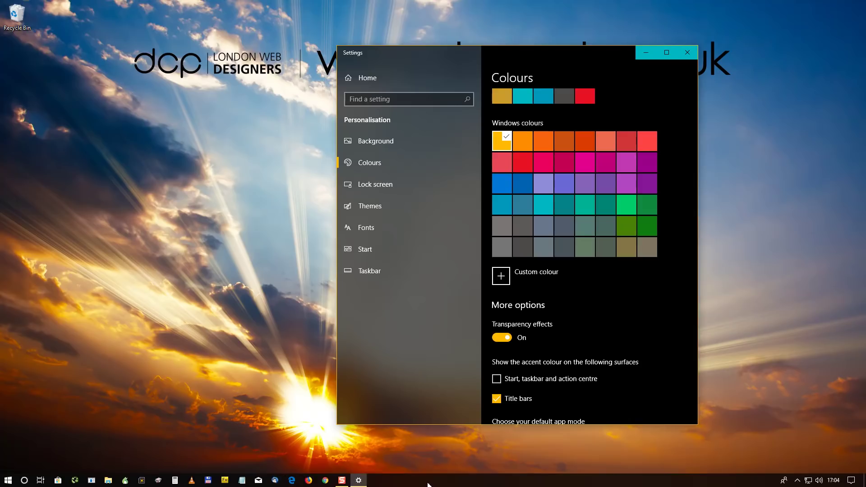
pyautogui.click(495, 379)
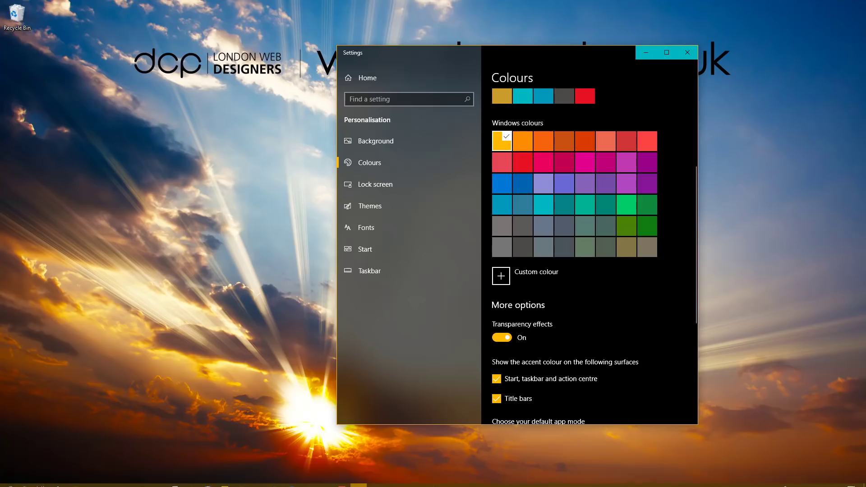
pyautogui.click(498, 248)
pyautogui.moveTo(440, 482)
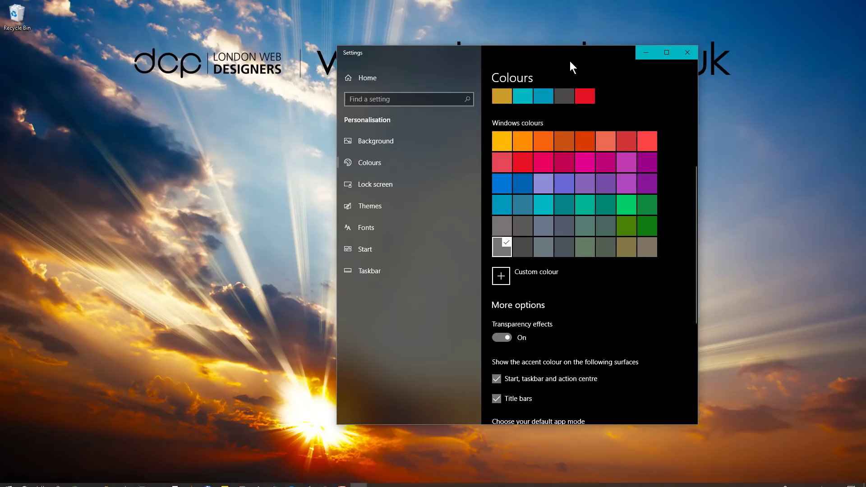
pyautogui.moveTo(570, 61); pyautogui.dragTo(686, 72)
# Open Chrome top-left, preview a yellow accent on its title bar, then revert to grey.
pyautogui.click(324, 480)
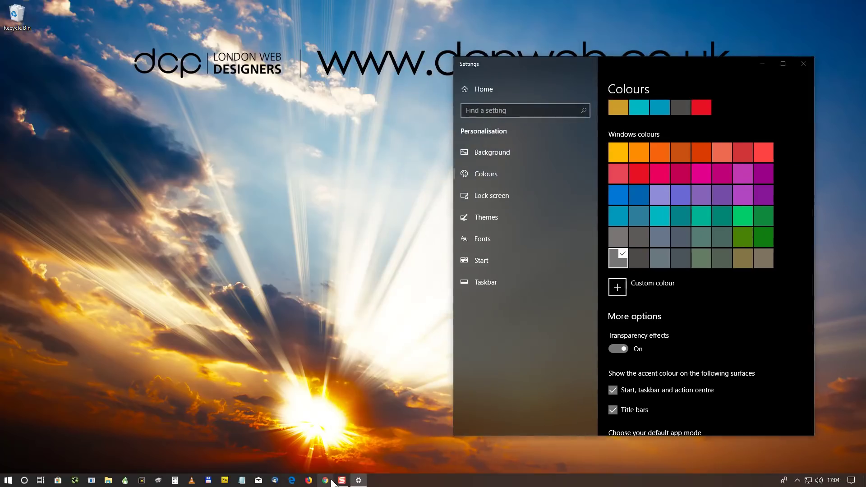
pyautogui.moveTo(271, 86); pyautogui.dragTo(305, 8)
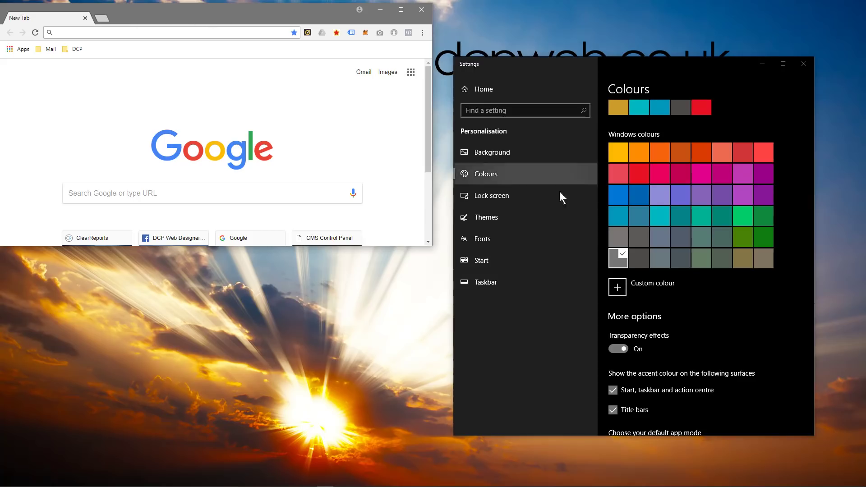
pyautogui.click(617, 149)
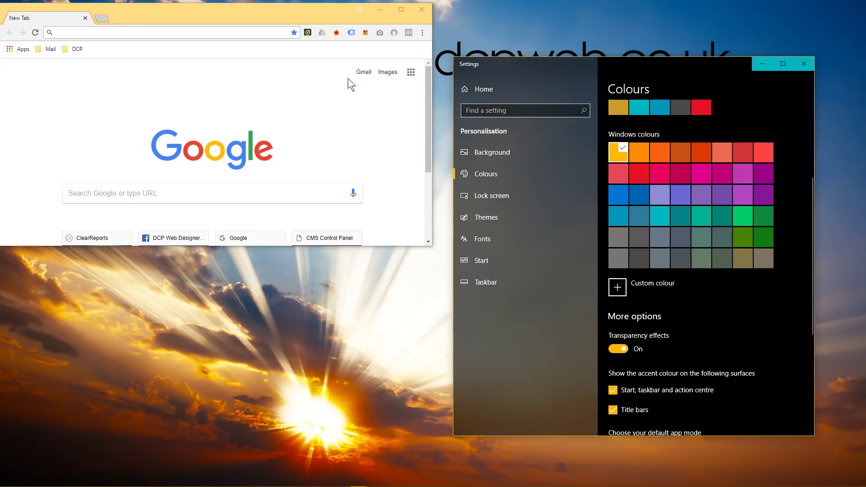
pyautogui.click(258, 10)
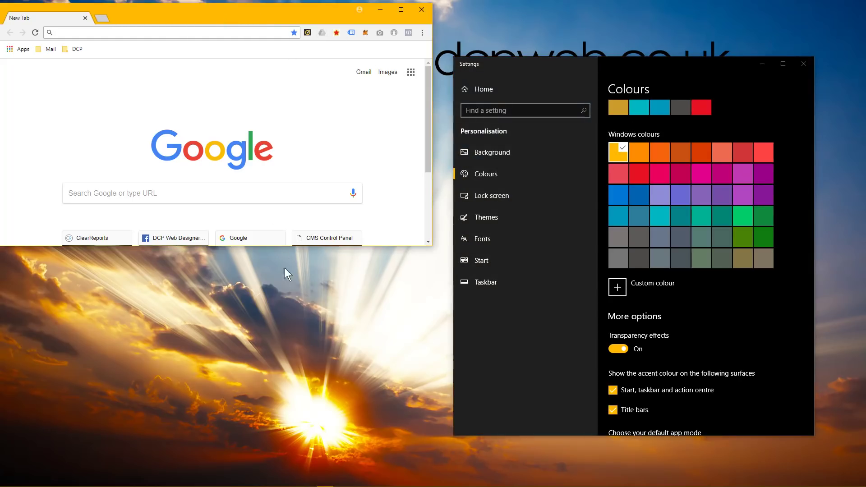
pyautogui.click(291, 283)
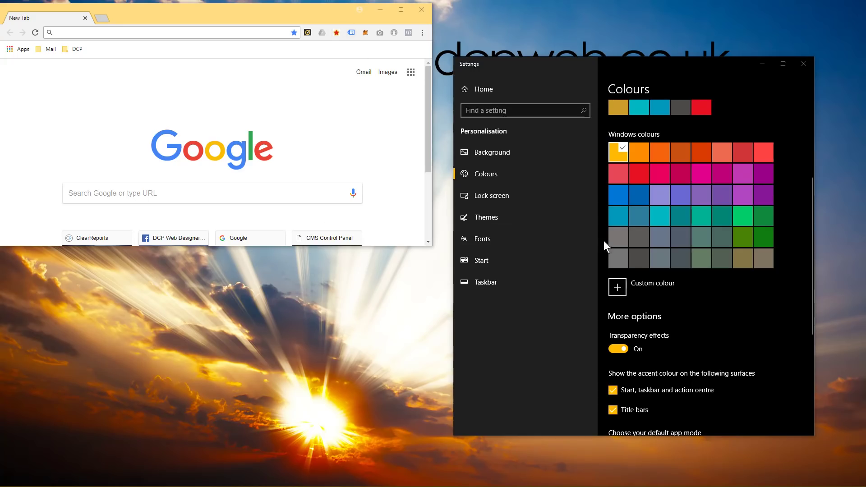
pyautogui.click(609, 256)
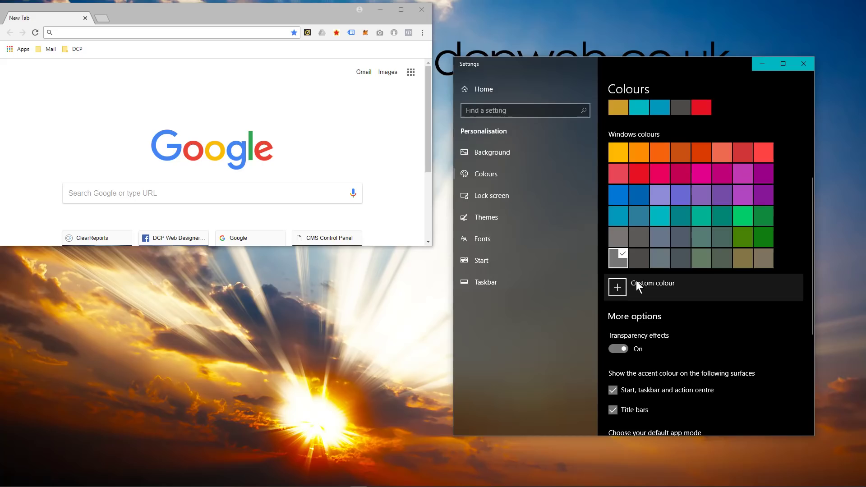
pyautogui.scroll(-3, 632, 339)
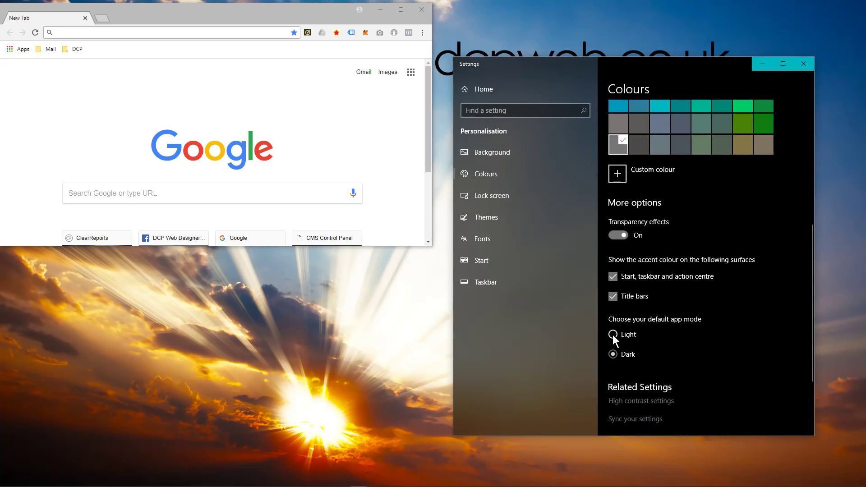
pyautogui.click(613, 335)
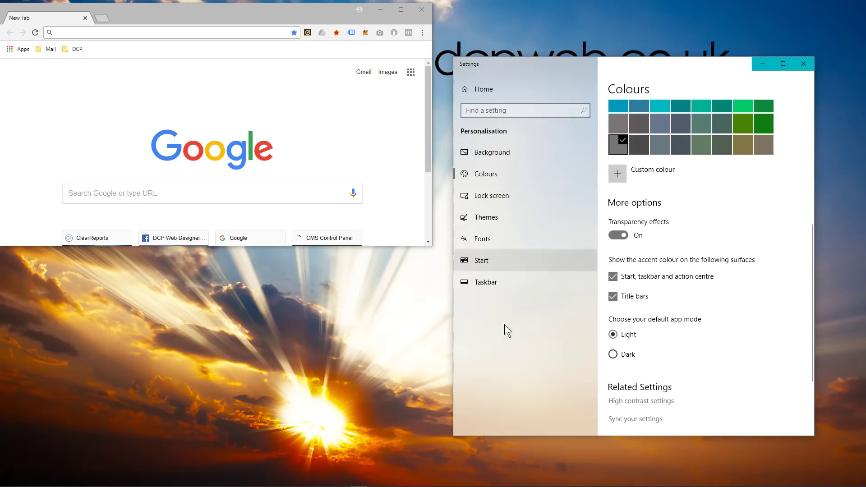
pyautogui.click(613, 355)
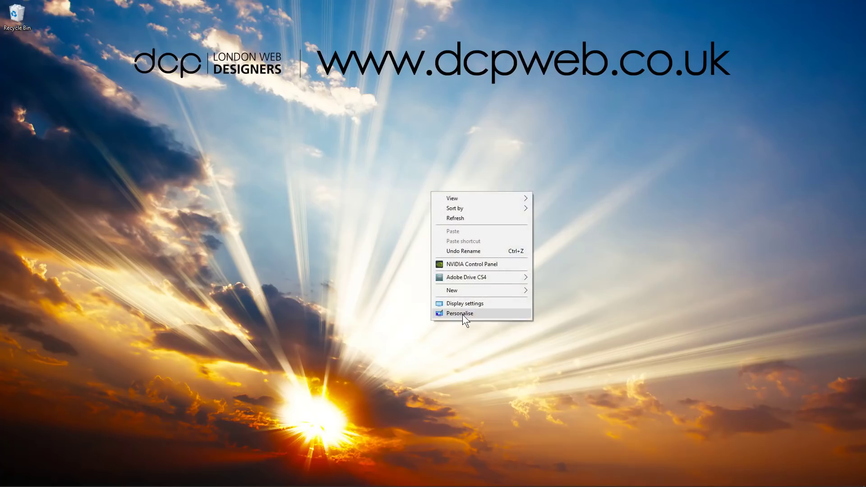
# Try the tiger and lightbulb photos as wallpaper, then settle on the bridge-over-water photo.
pyautogui.click(462, 314)
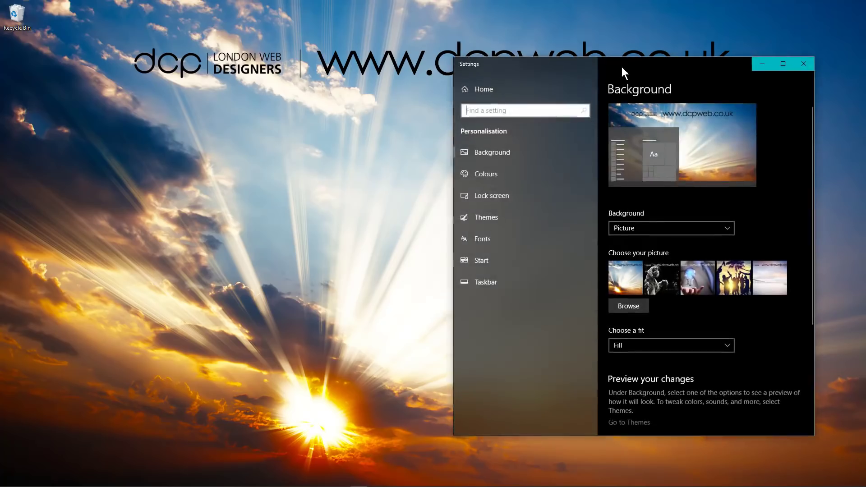
pyautogui.moveTo(621, 67); pyautogui.dragTo(401, 66)
pyautogui.click(261, 151)
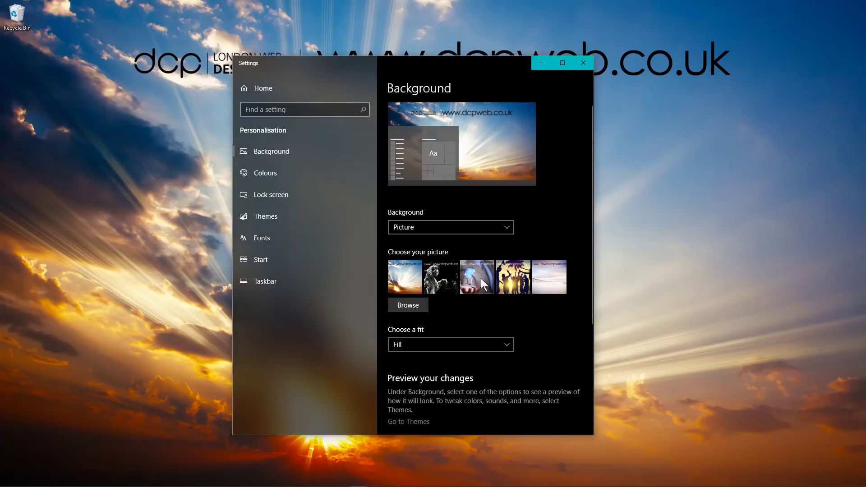
pyautogui.click(440, 277)
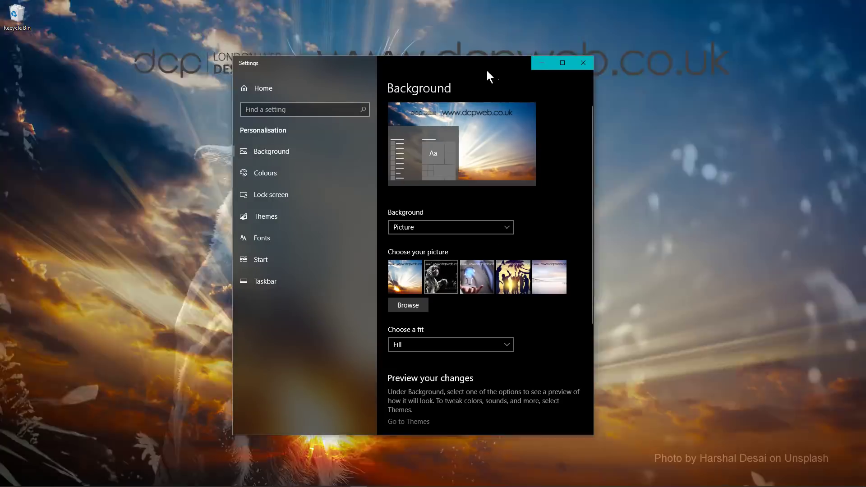
pyautogui.moveTo(486, 71); pyautogui.dragTo(702, 78)
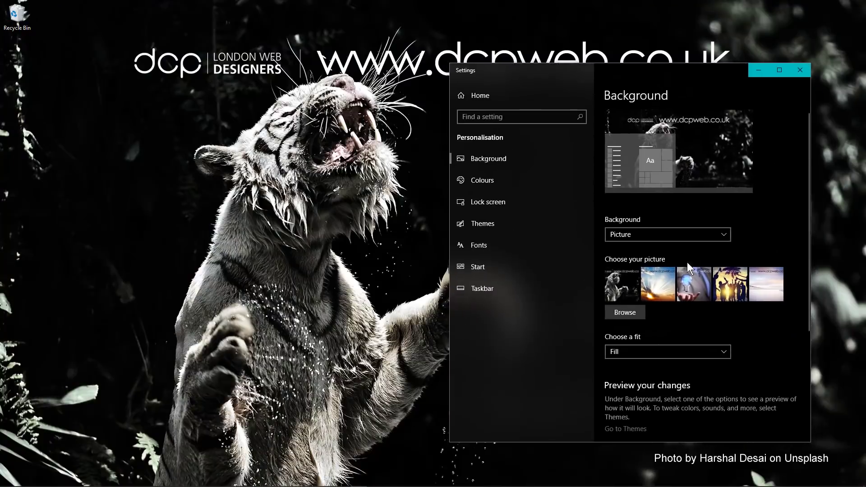
pyautogui.click(704, 282)
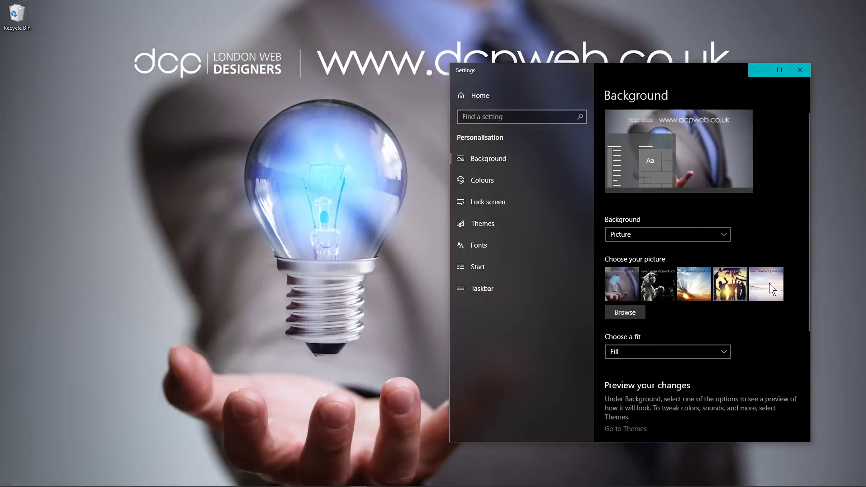
pyautogui.click(729, 286)
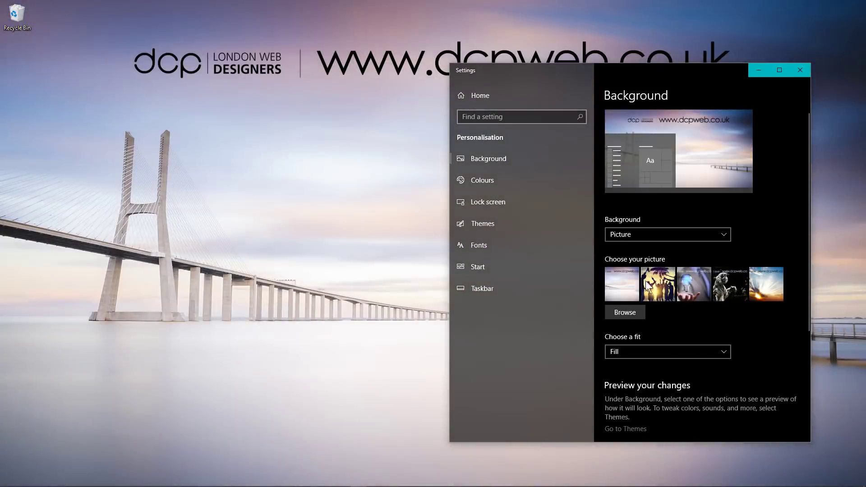
# Set the London Eye image dcp-30.png from Desktop > Wall Papers as the desktop background.
pyautogui.click(624, 312)
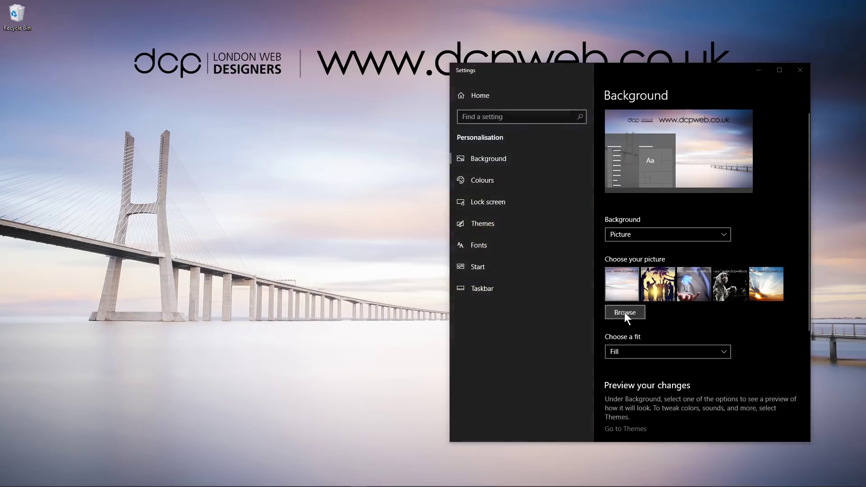
pyautogui.moveTo(581, 66); pyautogui.dragTo(337, 106)
pyautogui.click(224, 191)
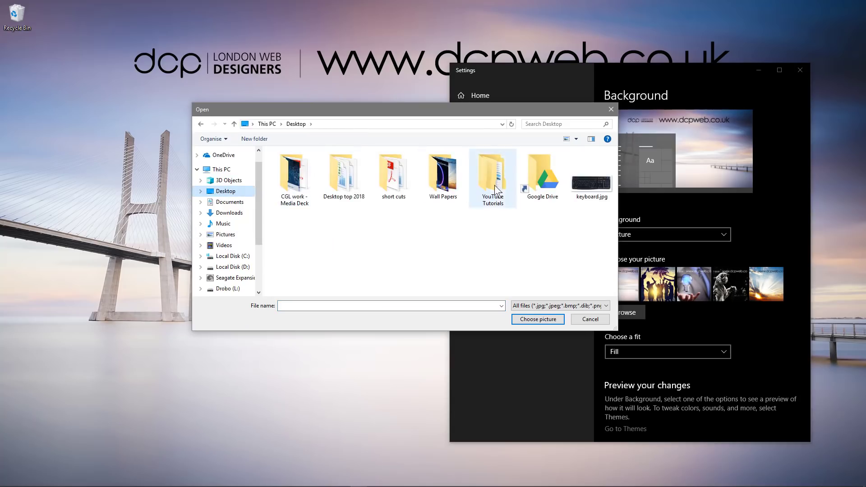
pyautogui.doubleClick(421, 194)
pyautogui.click(429, 198)
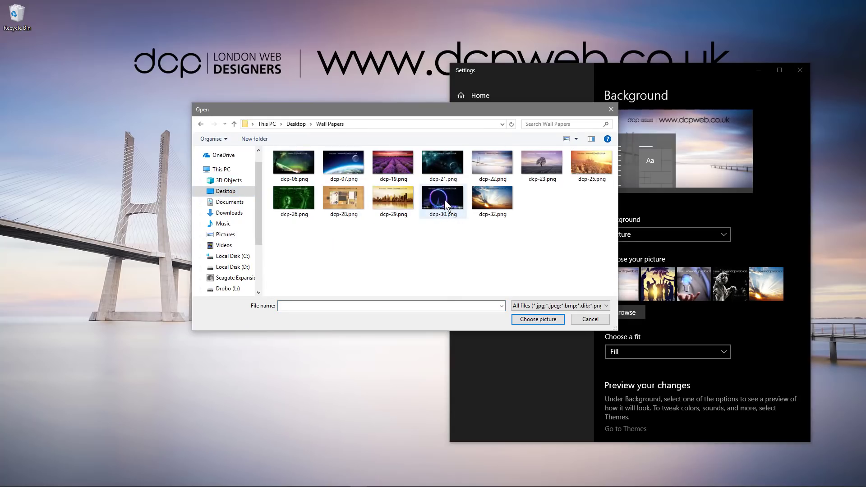
pyautogui.click(533, 319)
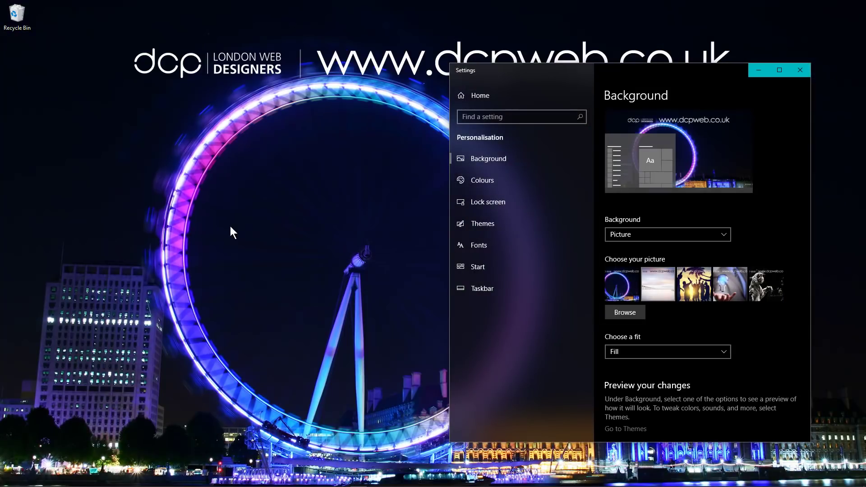
pyautogui.click(631, 235)
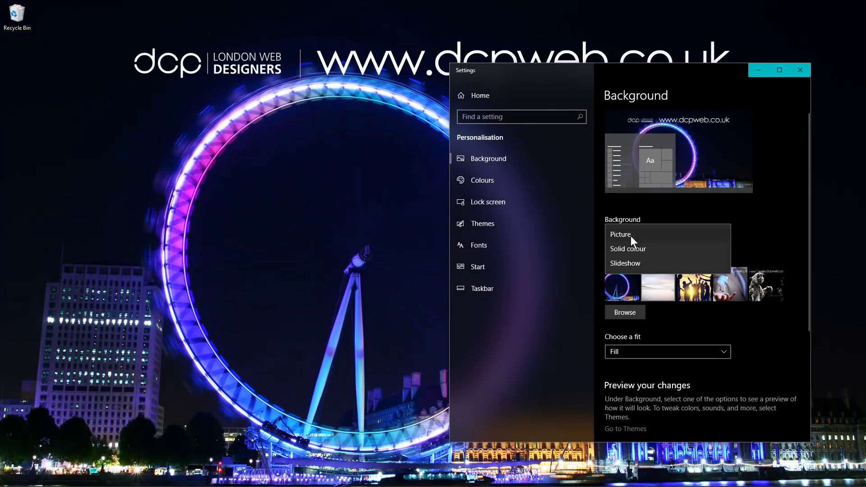
# Switch the background type to Slideshow and check the 12 images in the Wall Papers folder.
pyautogui.click(626, 264)
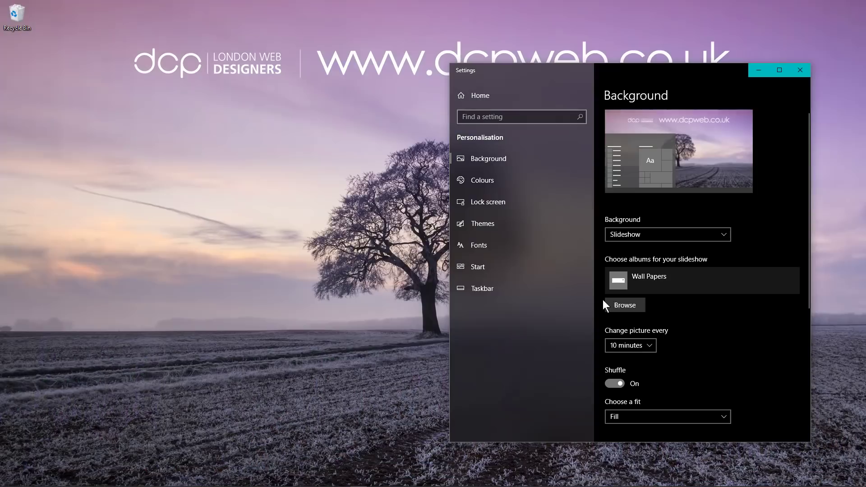
pyautogui.click(625, 303)
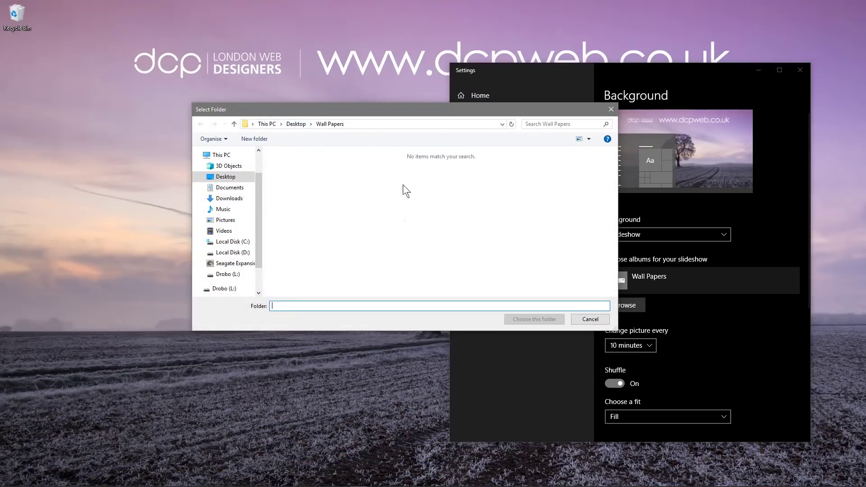
pyautogui.click(611, 109)
pyautogui.hotkey('alt', 'Tab')
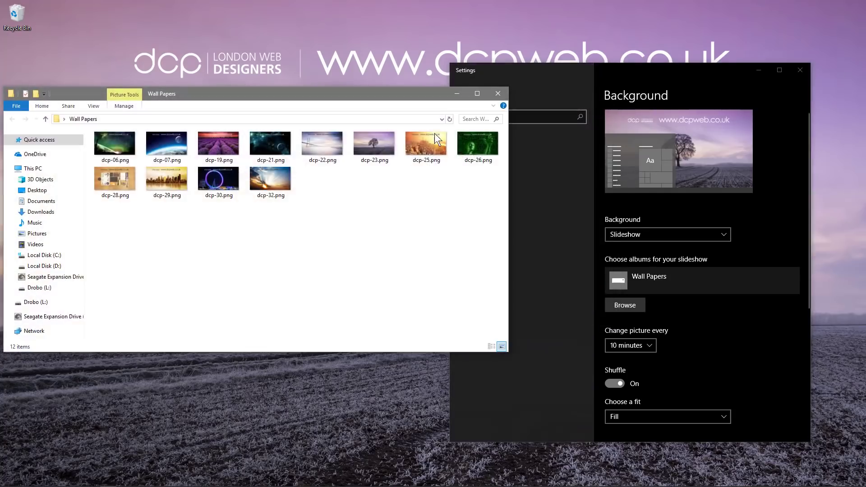
pyautogui.moveTo(472, 217); pyautogui.dragTo(102, 144)
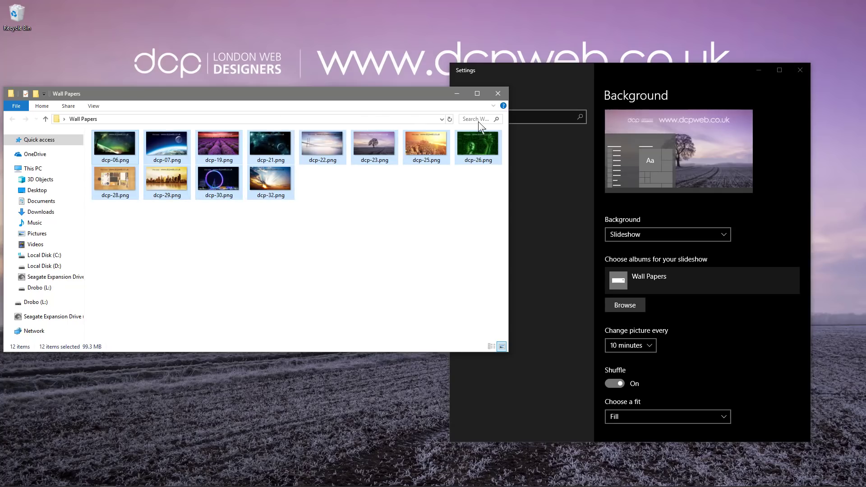
pyautogui.click(498, 94)
# Choose the Desktop's Wall Papers folder as the slideshow album.
pyautogui.click(622, 305)
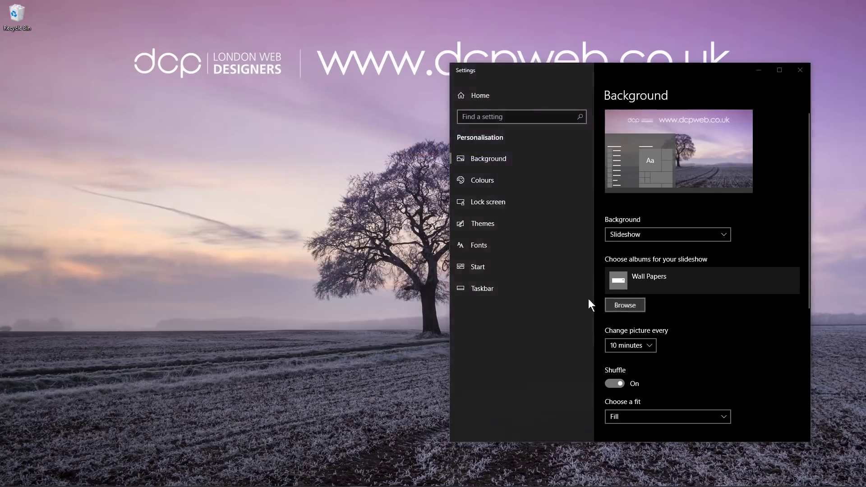
pyautogui.click(226, 177)
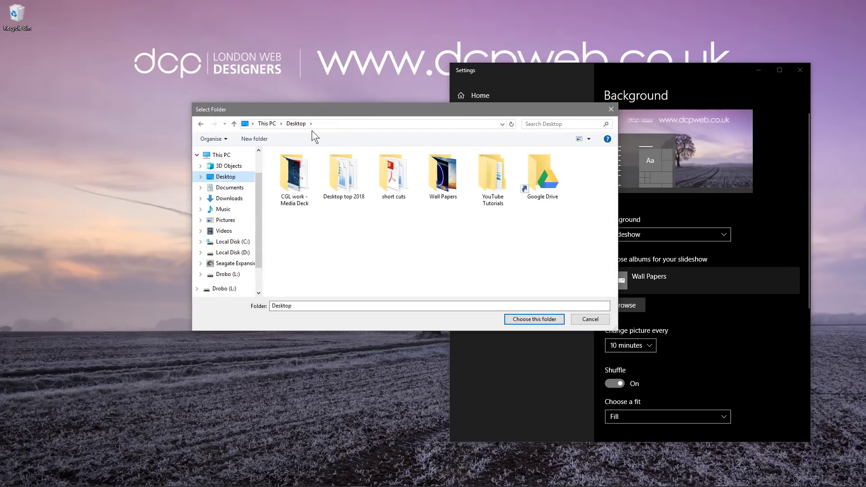
pyautogui.doubleClick(451, 180)
pyautogui.click(534, 318)
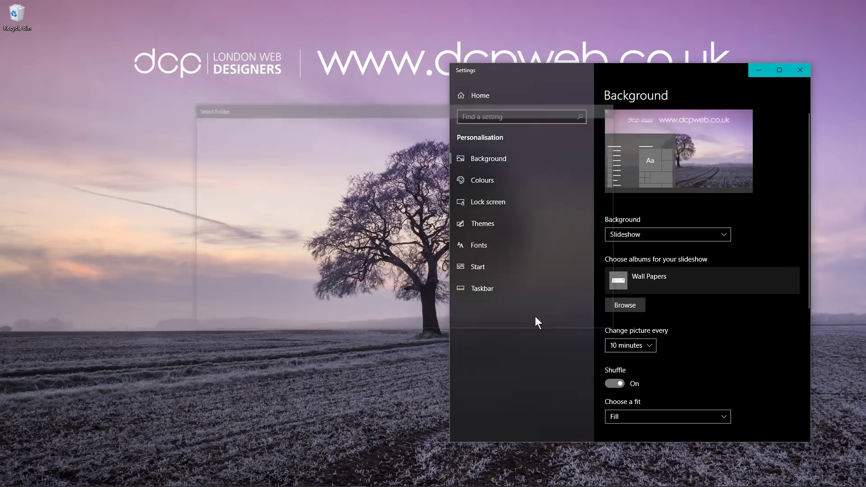
# Try the slideshow interval options, leaving the picture change interval at 10 minutes.
pyautogui.moveTo(669, 72); pyautogui.dragTo(477, 24)
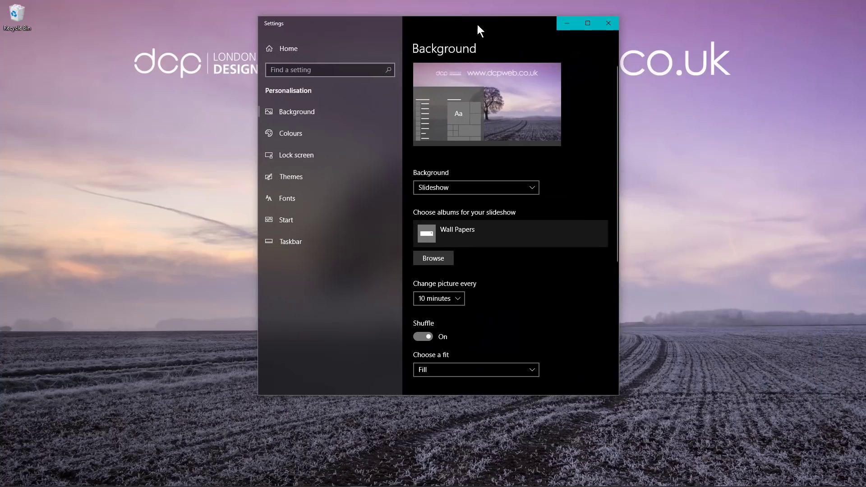
pyautogui.click(442, 299)
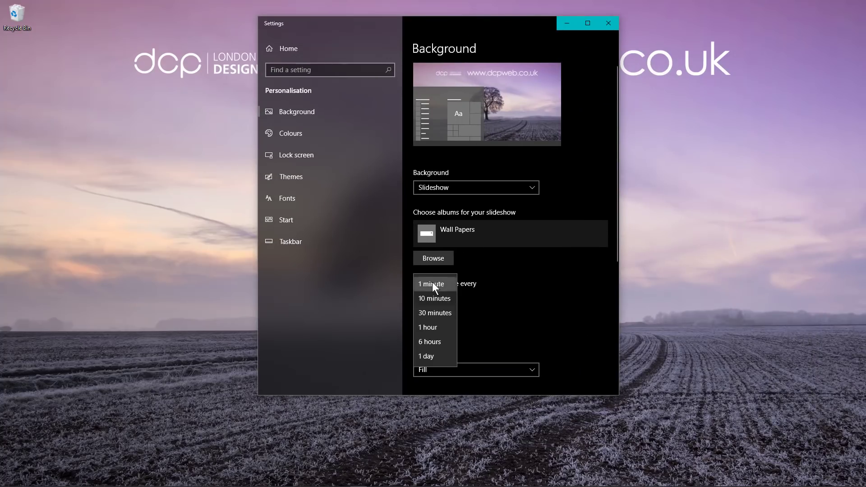
pyautogui.click(432, 282)
pyautogui.click(441, 301)
pyautogui.click(431, 312)
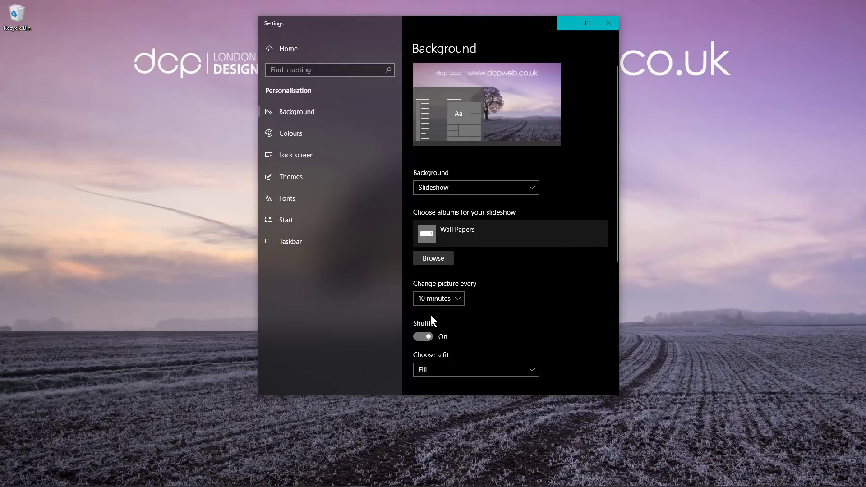
pyautogui.click(438, 301)
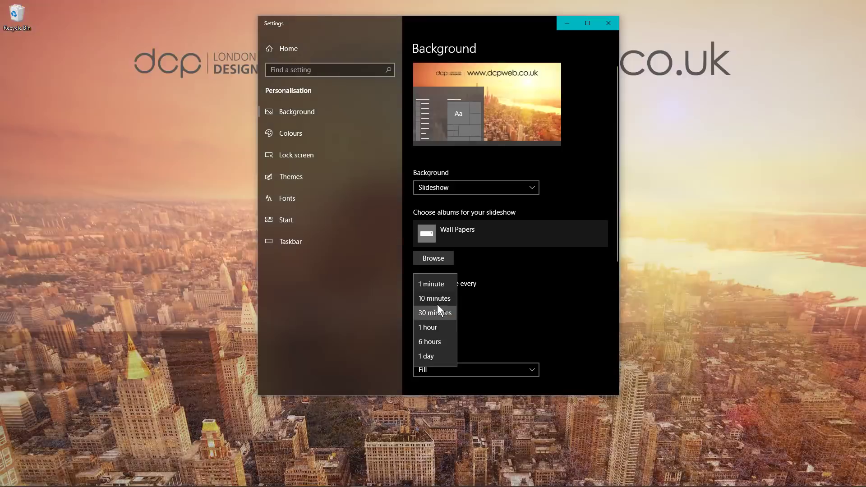
pyautogui.click(473, 299)
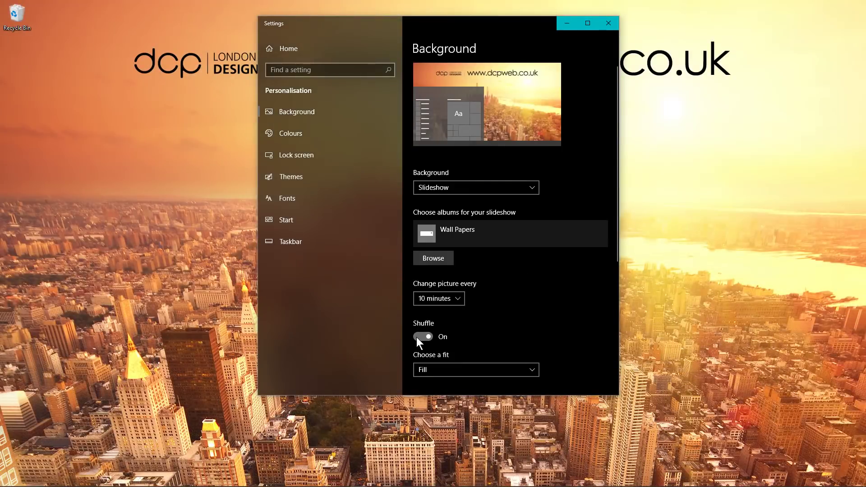
pyautogui.scroll(-3, 424, 340)
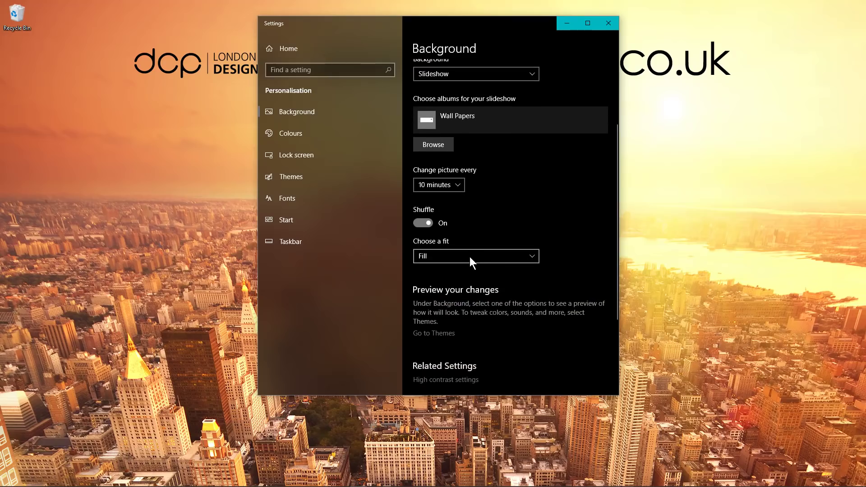
pyautogui.scroll(-2, 469, 257)
pyautogui.scroll(5, 451, 265)
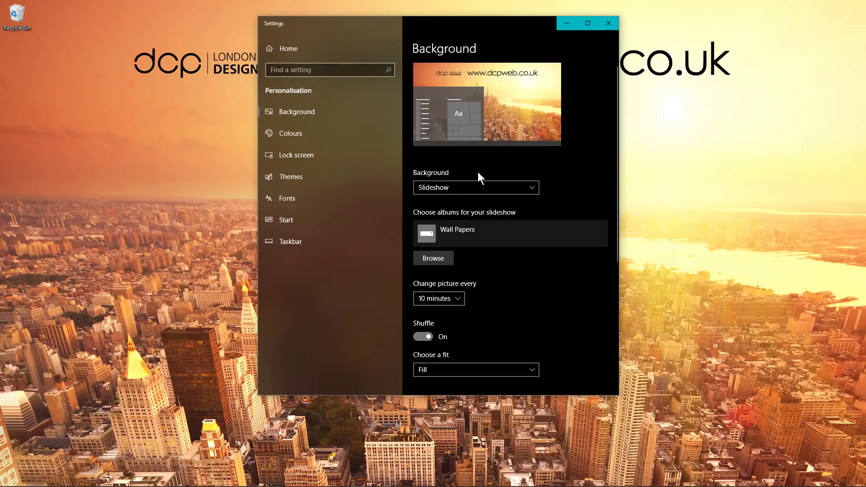
# Change the background type back to Picture and select the London Eye thumbnail.
pyautogui.click(440, 188)
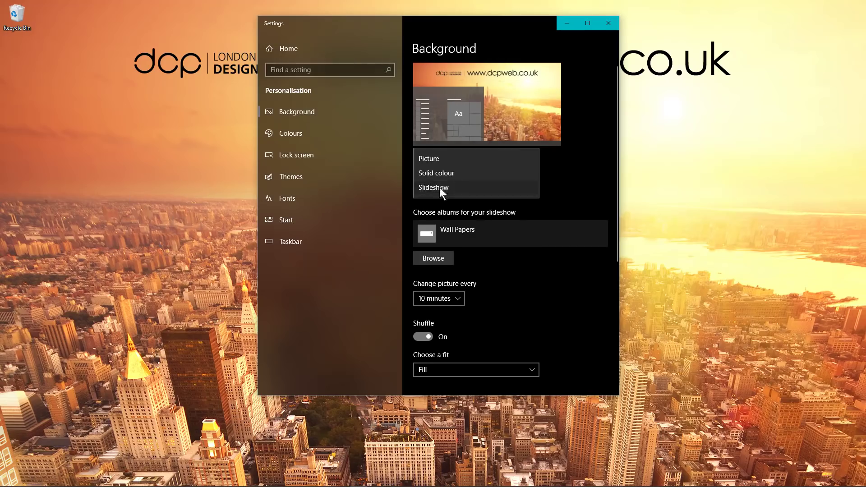
pyautogui.click(430, 160)
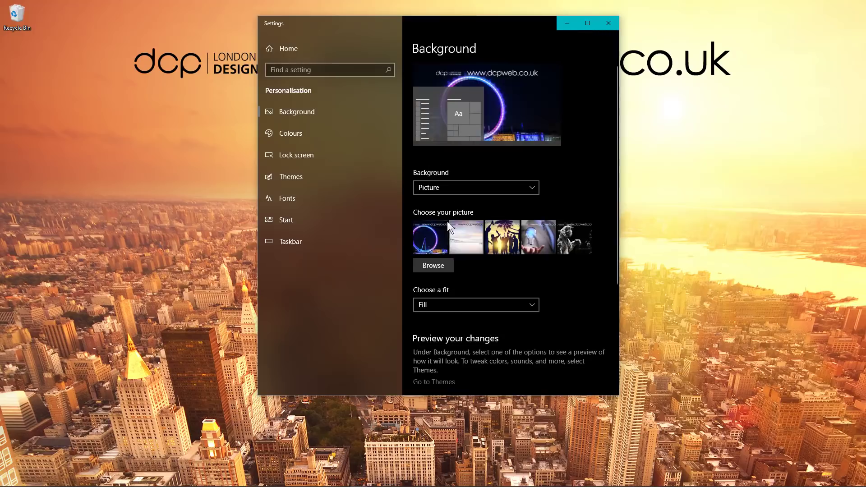
pyautogui.click(428, 240)
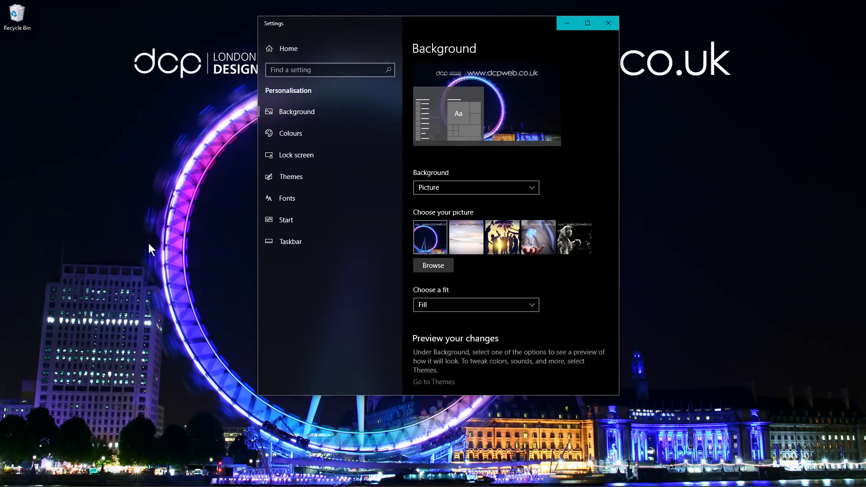
pyautogui.click(314, 151)
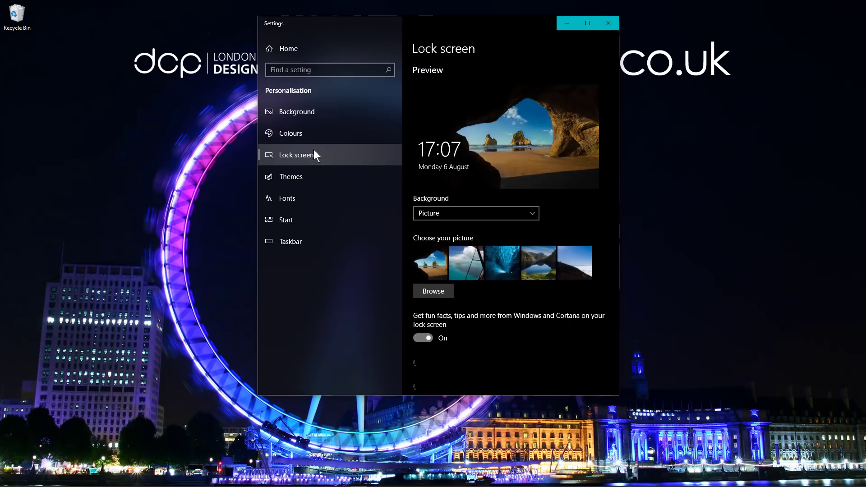
# Set the city skyline image dcp-29.png from Desktop > Wall Papers as the lock screen picture.
pyautogui.click(434, 291)
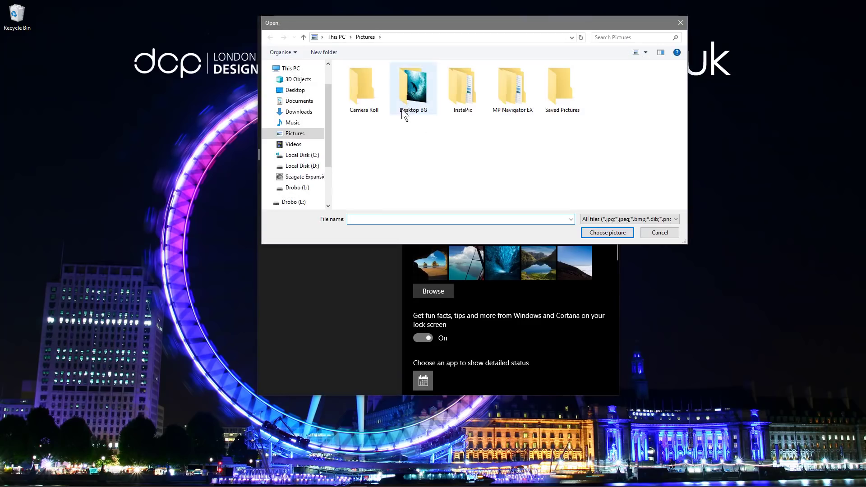
pyautogui.click(298, 93)
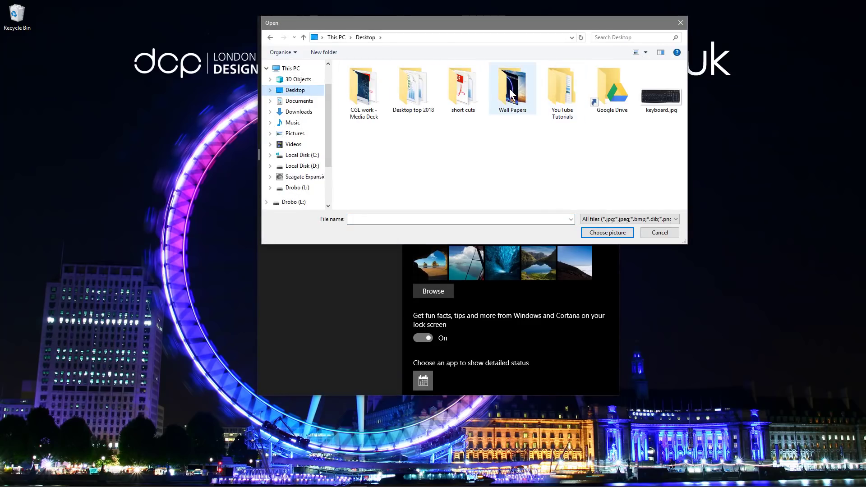
pyautogui.click(511, 94)
pyautogui.doubleClick(511, 93)
pyautogui.click(458, 110)
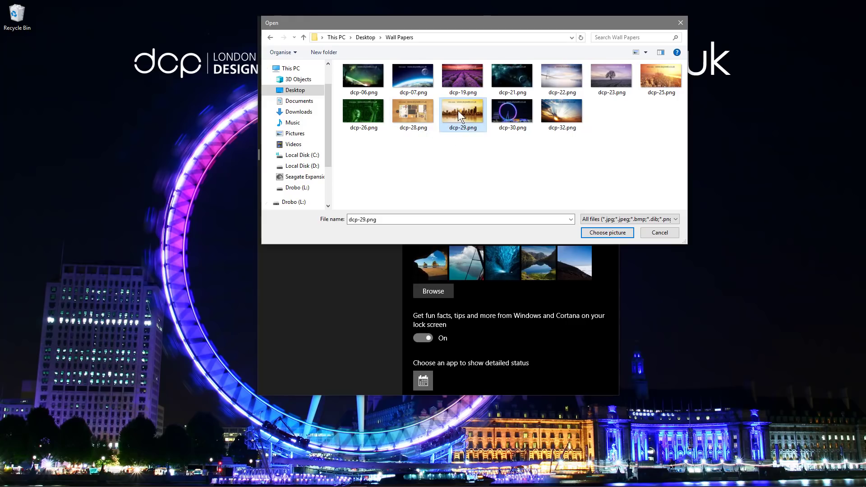
pyautogui.click(594, 233)
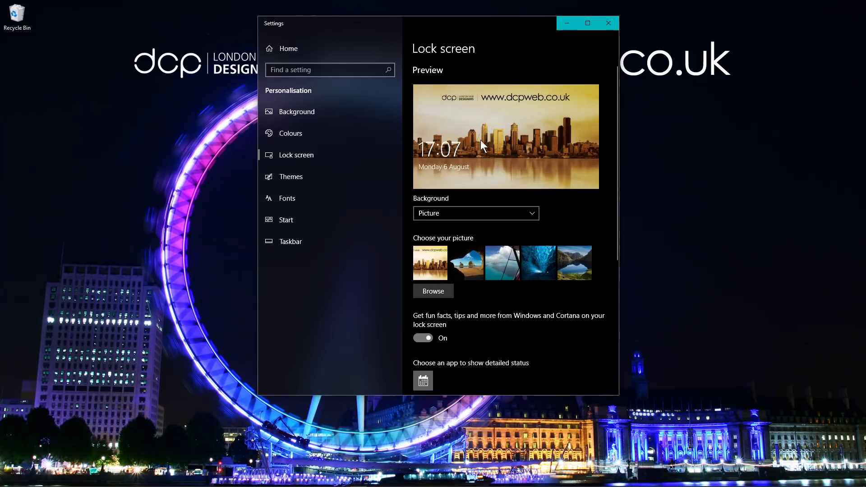
pyautogui.click(483, 212)
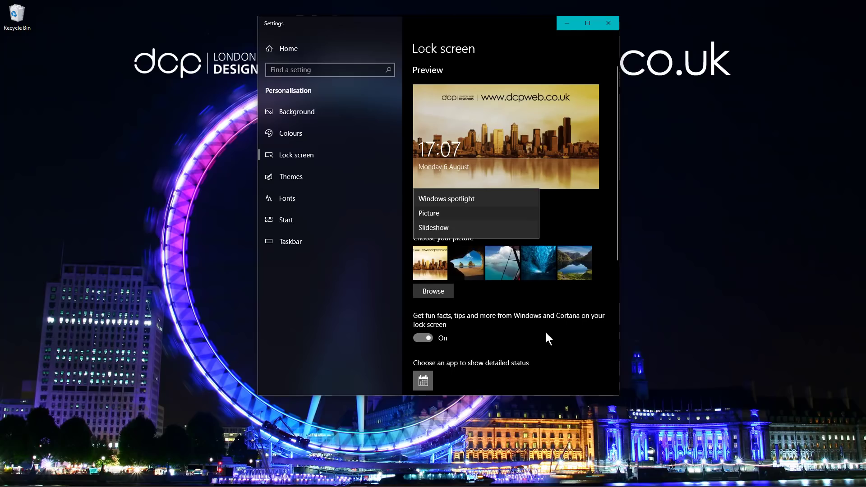
pyautogui.click(552, 346)
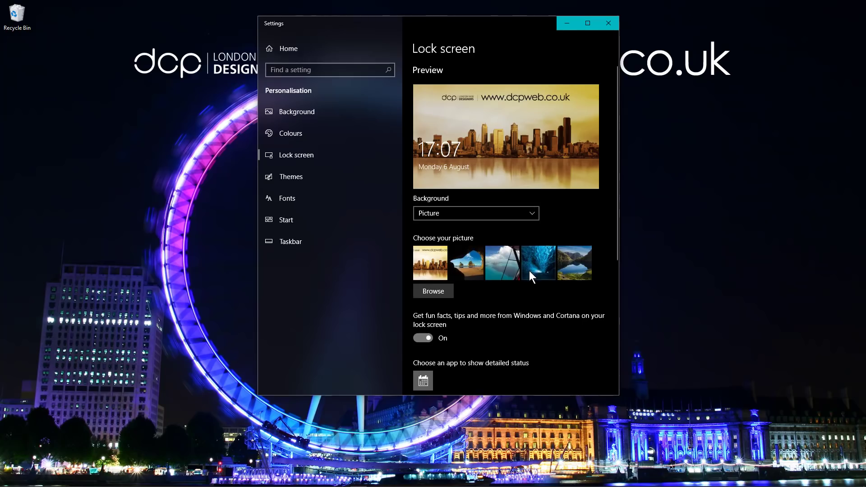
pyautogui.scroll(-5, 528, 271)
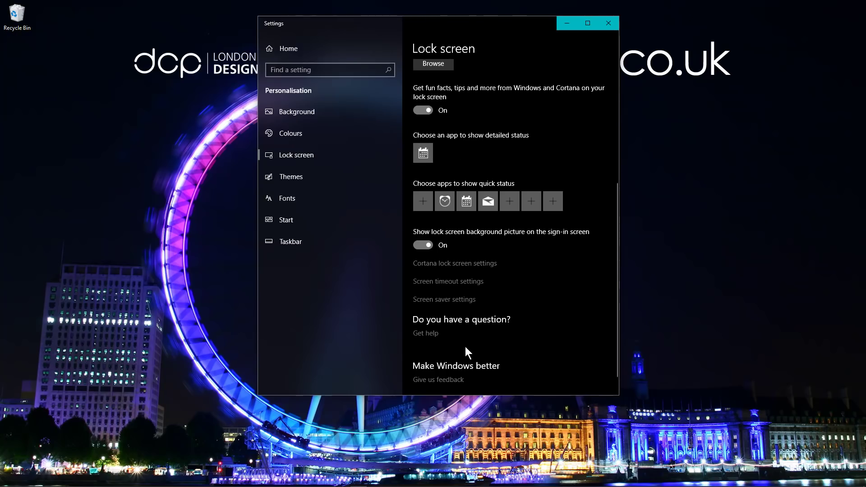
pyautogui.scroll(5, 465, 347)
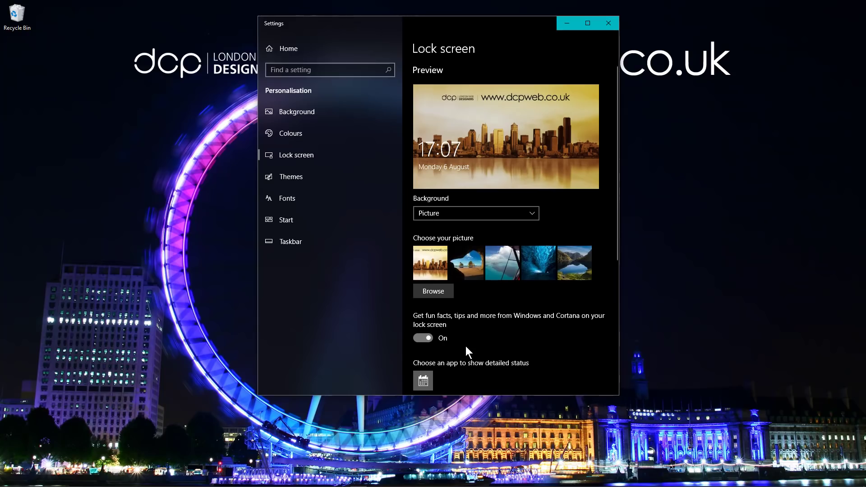